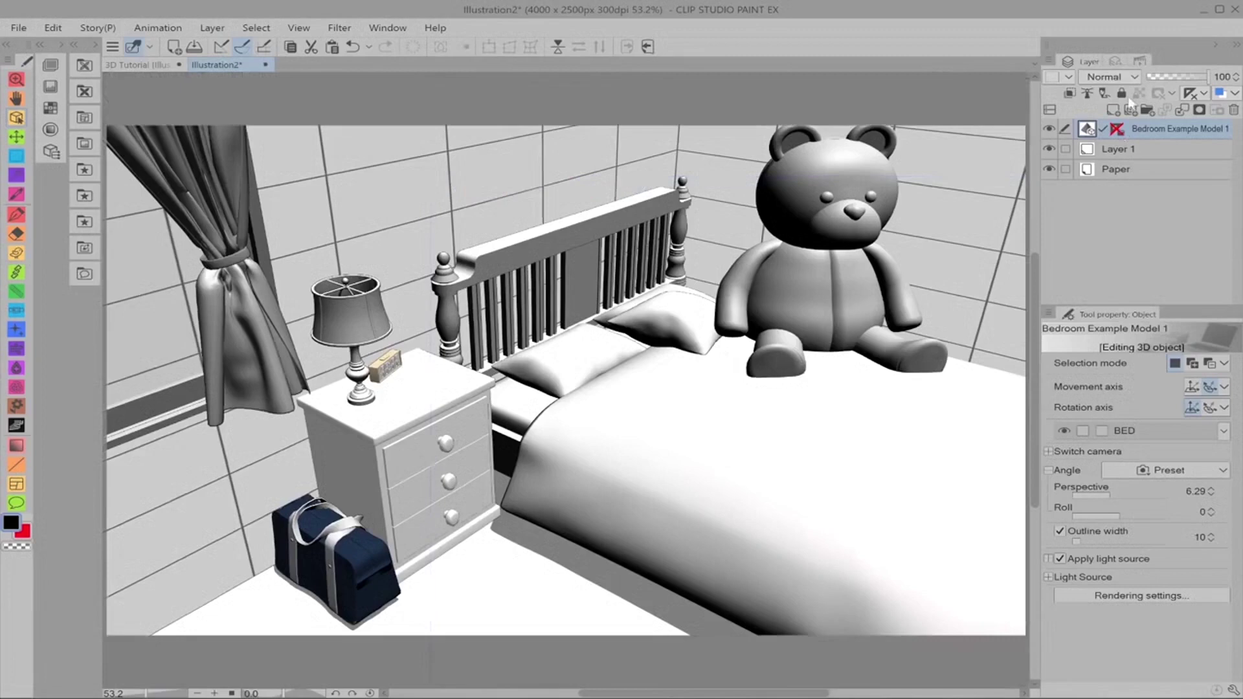
- Bring up the 3D bedroom layer's perspective ruler for editing
right_click(1118, 130)
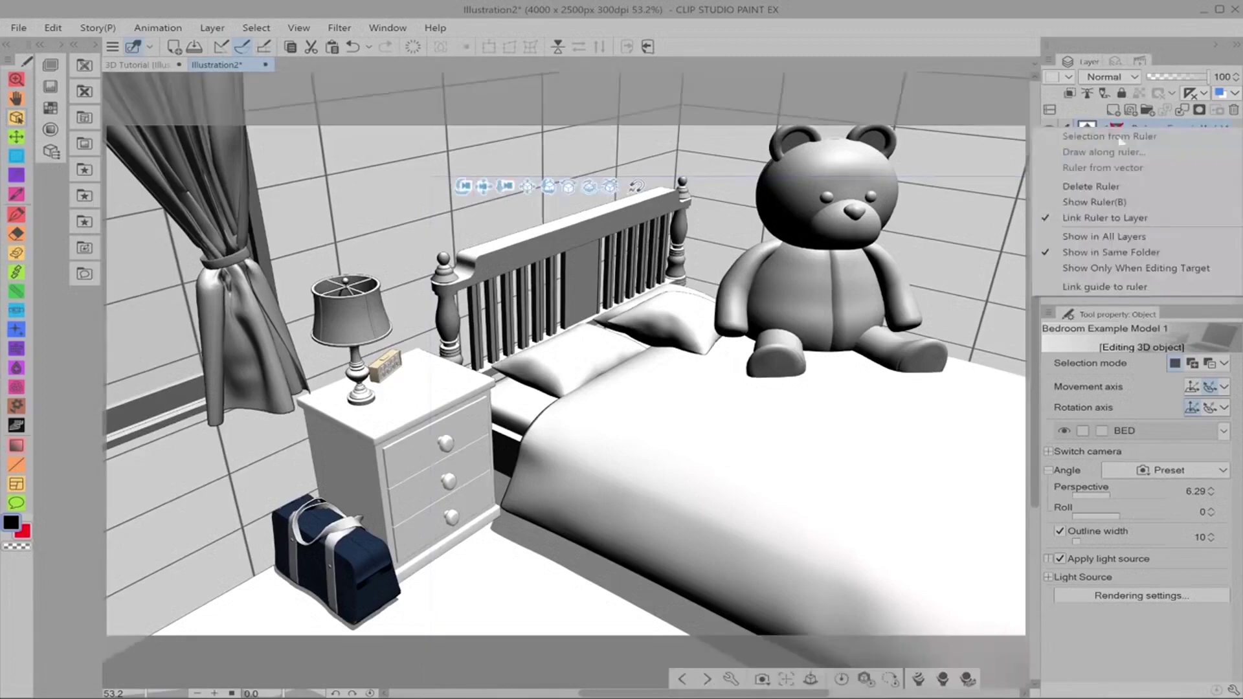
left_click(1112, 204)
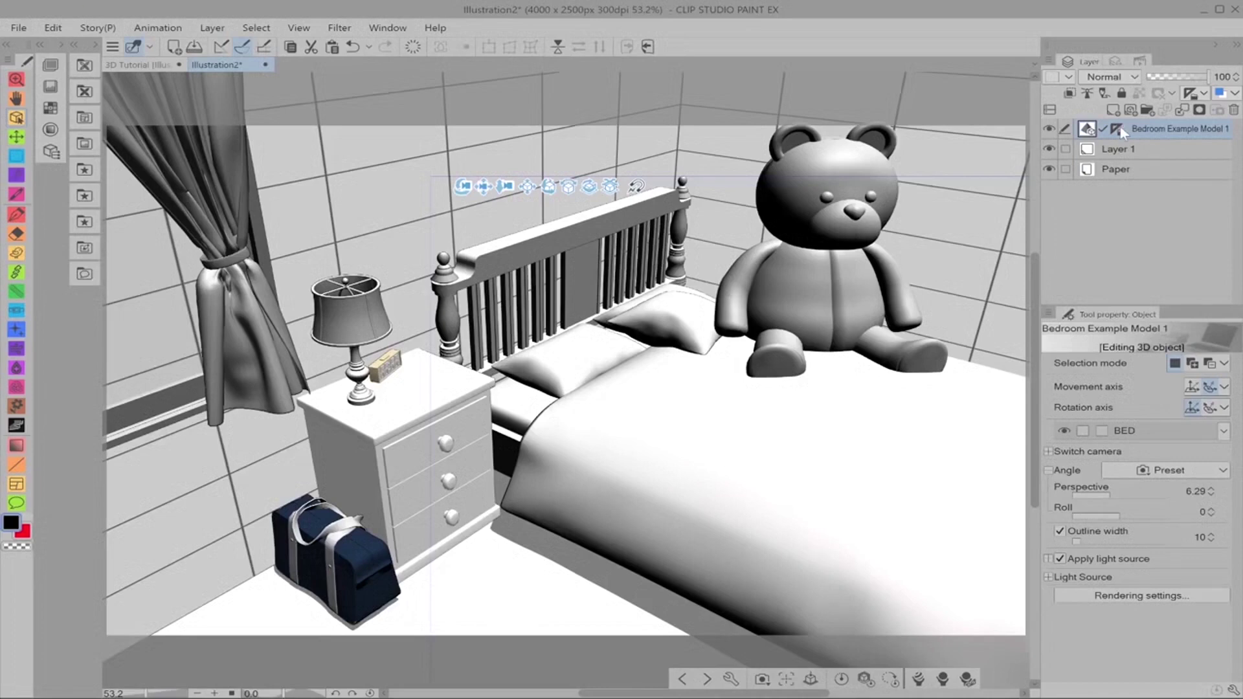
key("ctrl+z")
left_click(1117, 129)
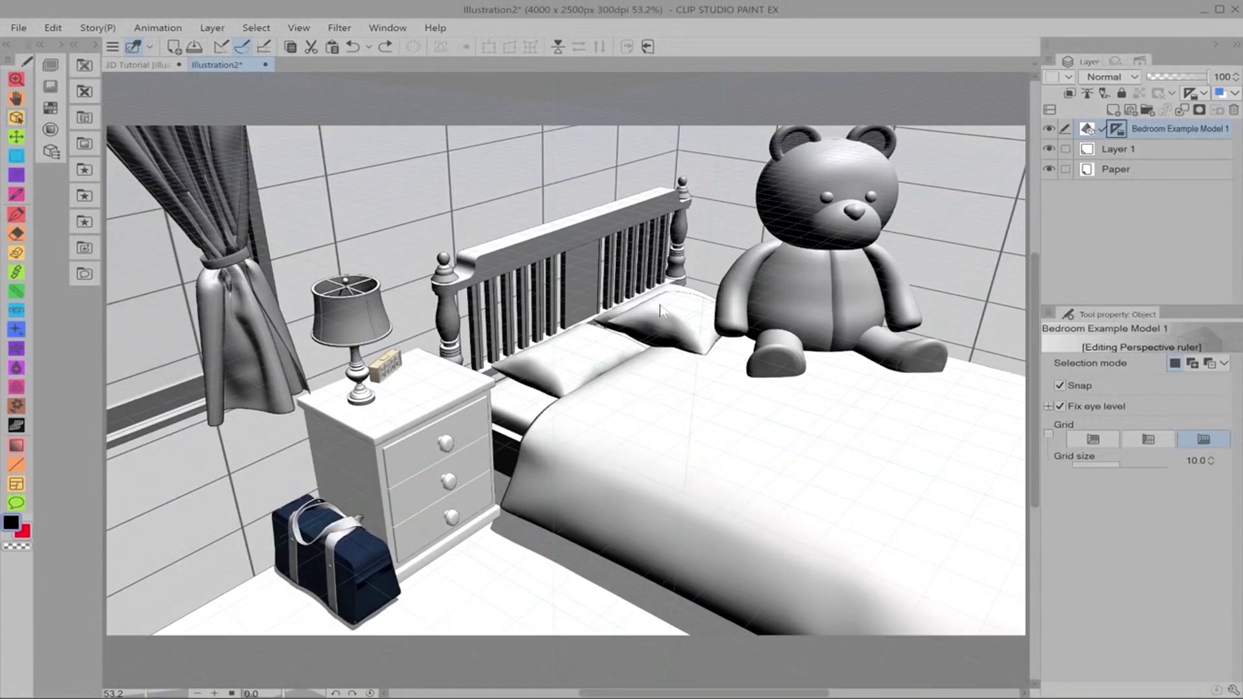
- Fade the 3D bedroom to 15% opacity and zoom out to see the vanishing points
left_click_drag(1203, 77, 1156, 77)
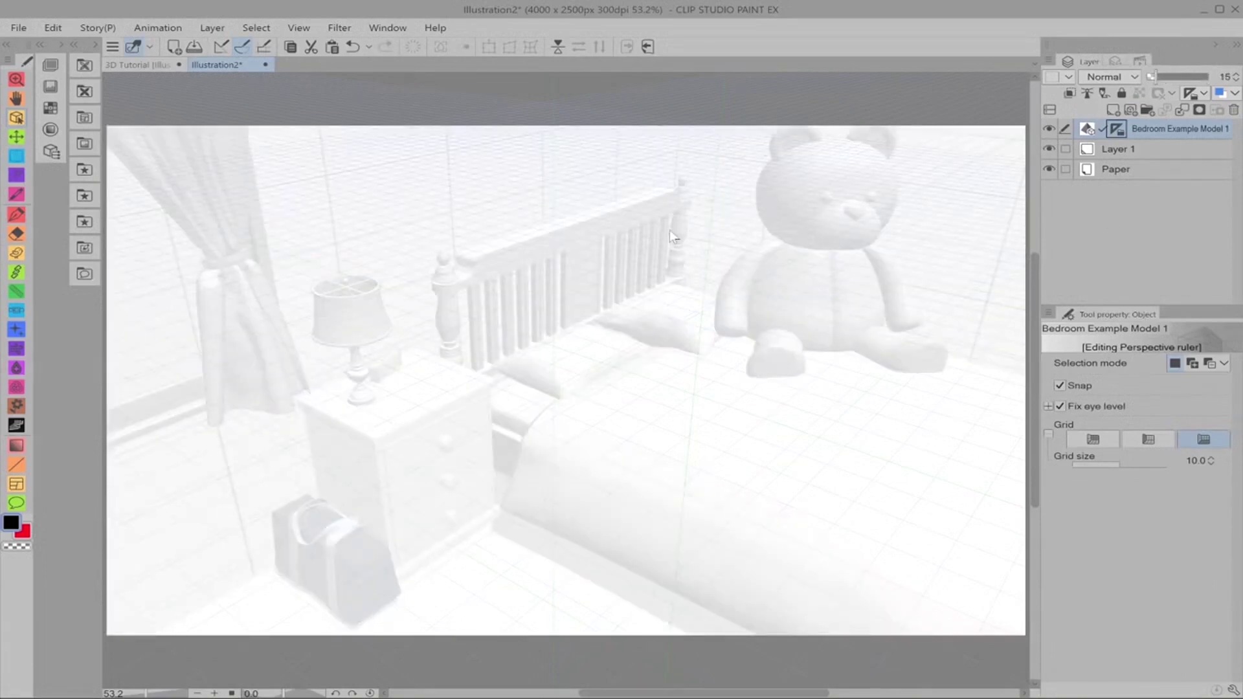
scroll(674, 236, "down", 3)
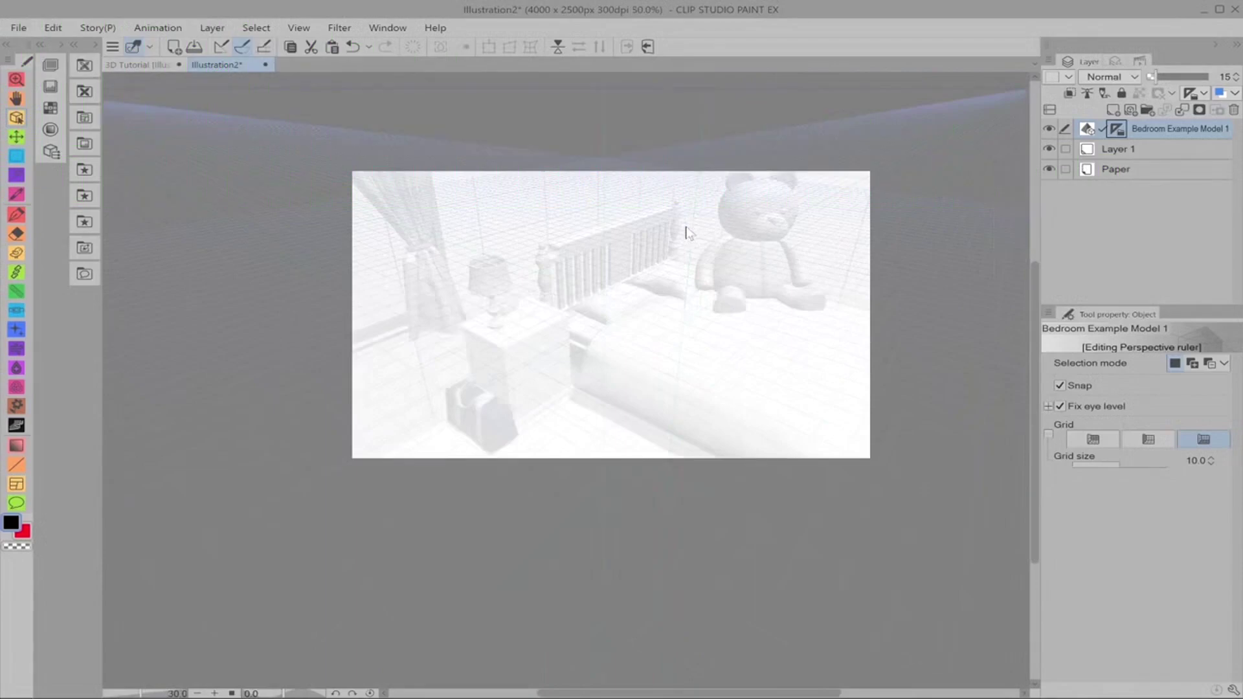
scroll(688, 233, "down", 1)
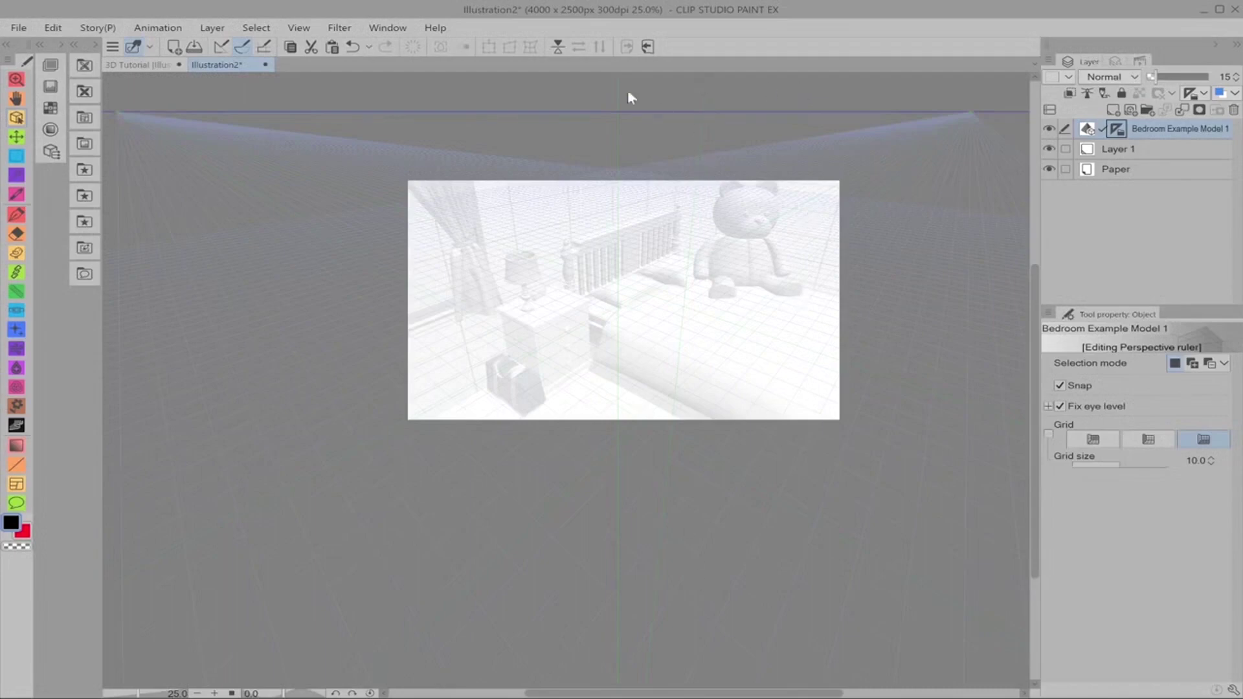
left_click_drag(1036, 393, 1035, 363)
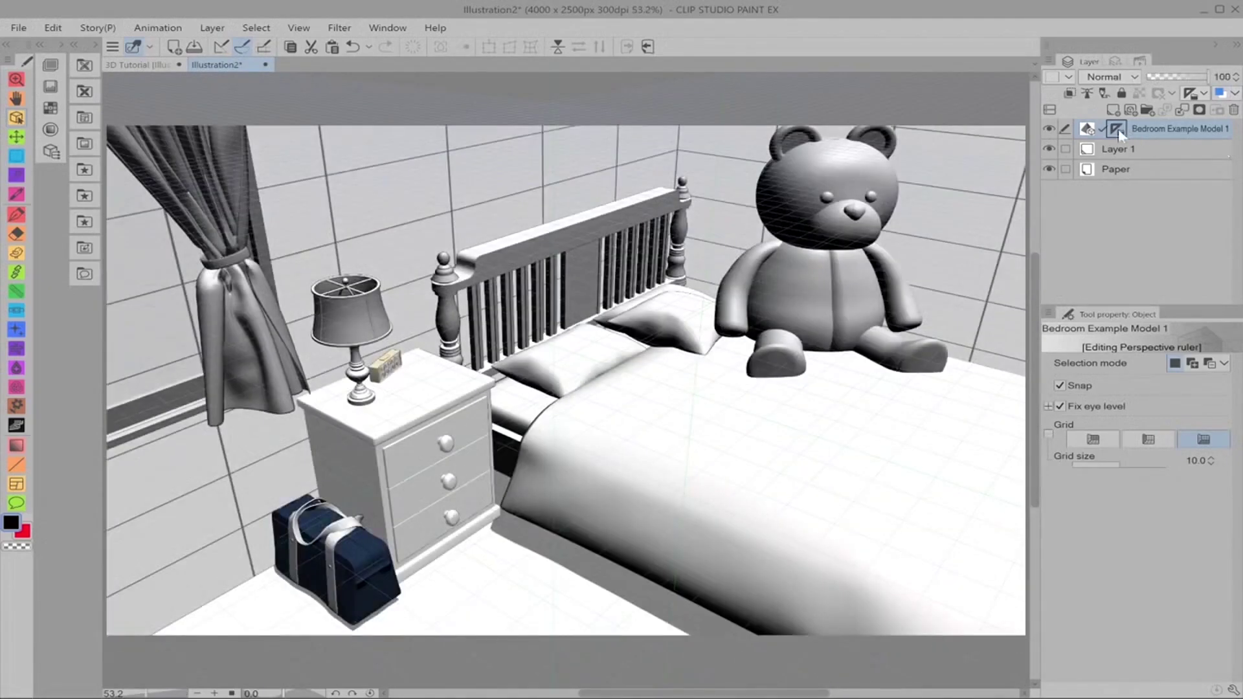
- Set the ruler display option, add vector Layer 2 and select the Mapping pen
right_click(1118, 129)
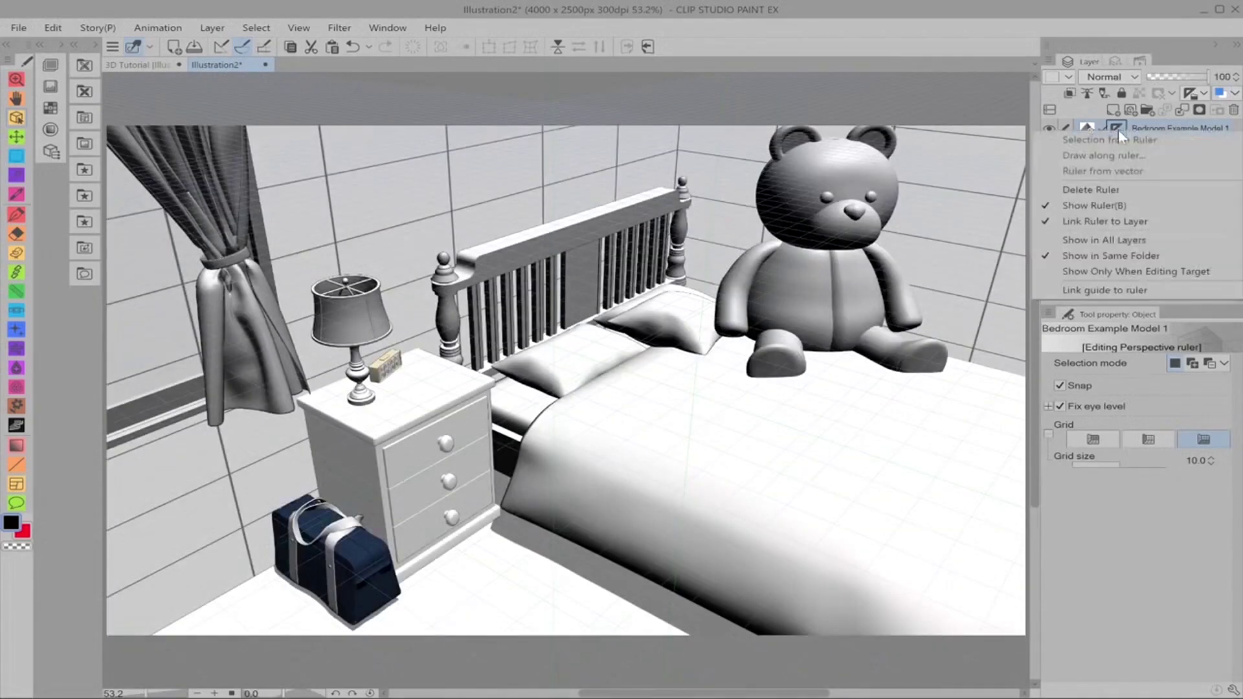
left_click(1109, 239)
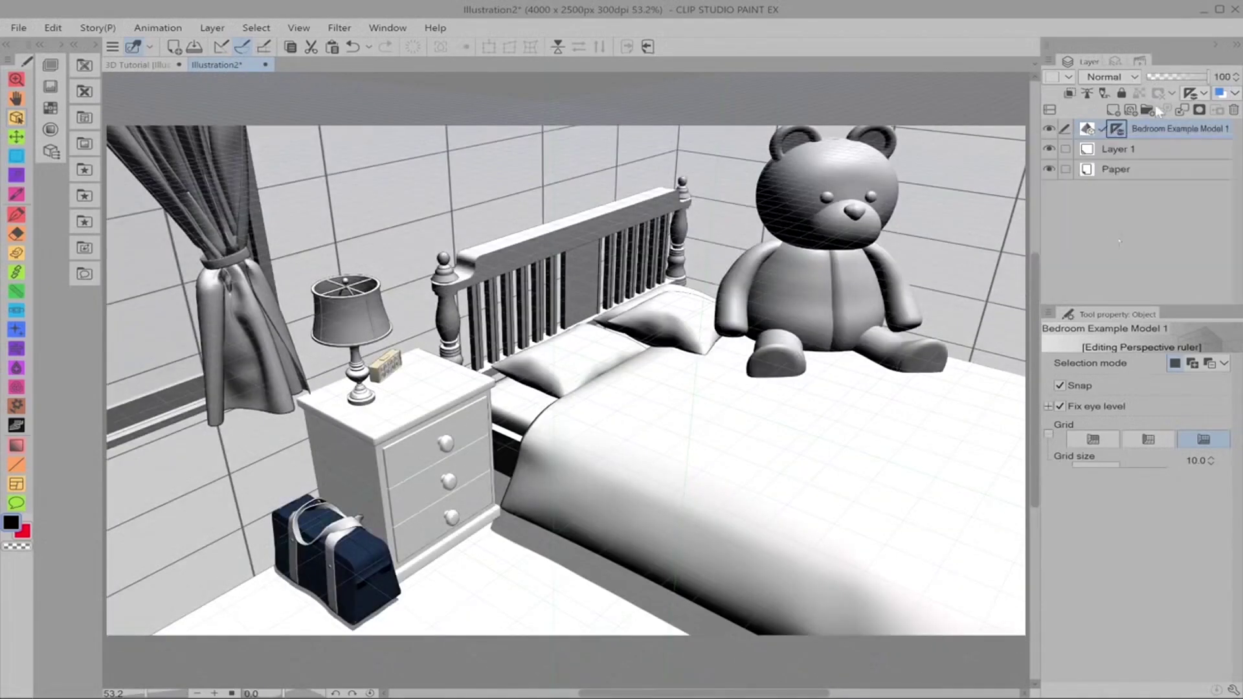
left_click(1129, 110)
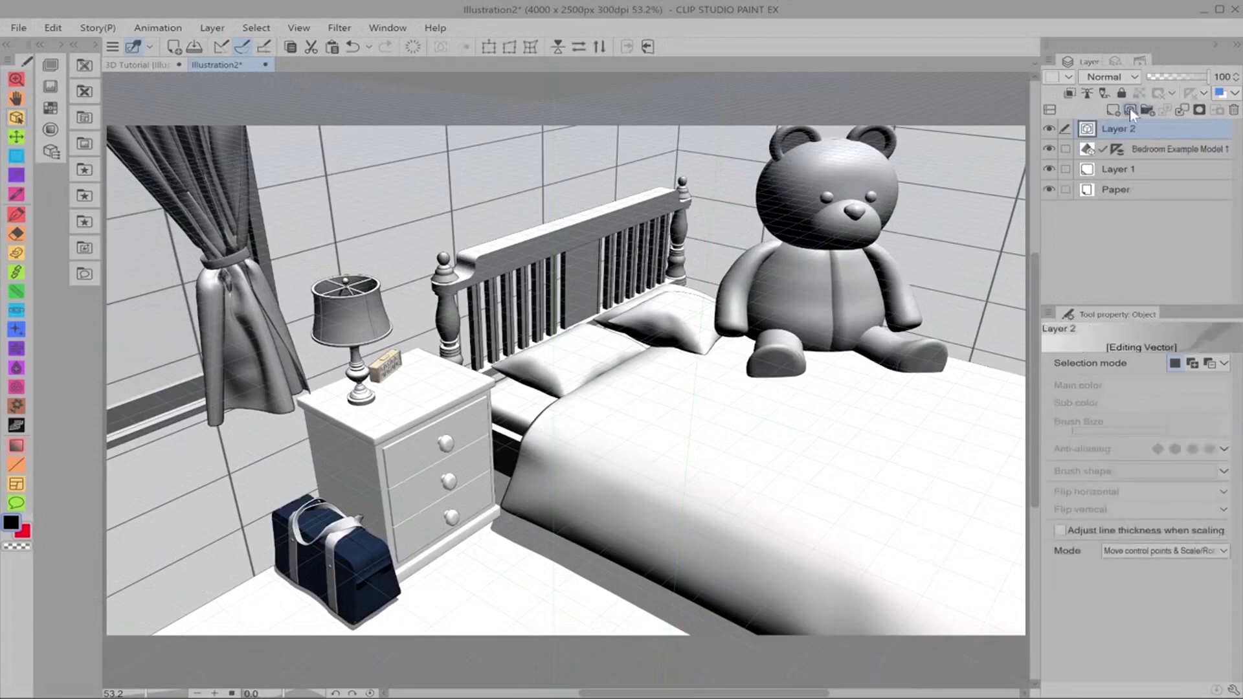
left_click(61, 45)
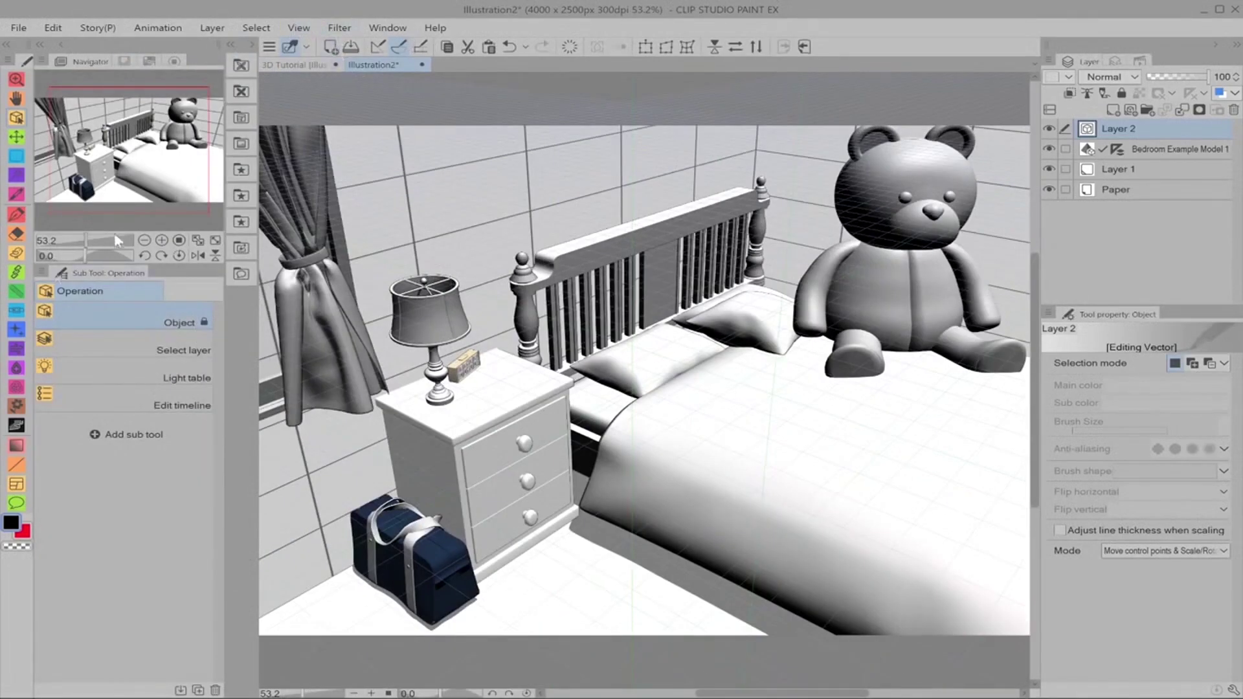
left_click(16, 216)
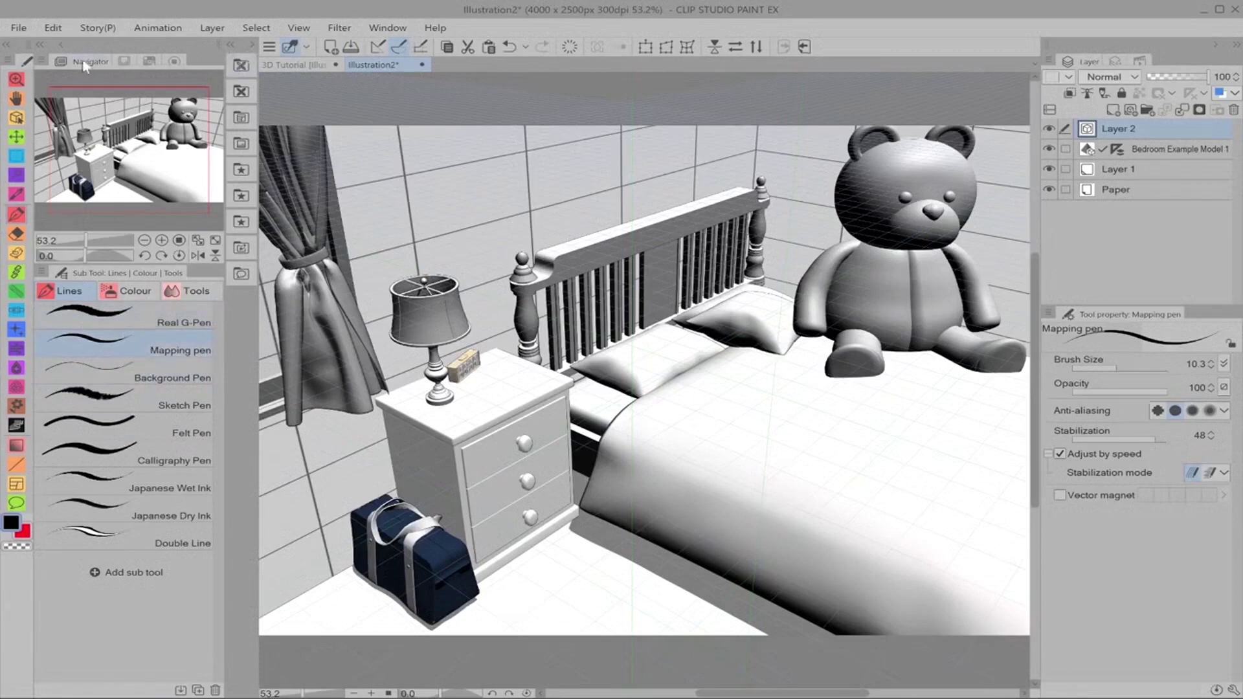
- Set the 3D bedroom layer's opacity to 70 and return to Layer 2
left_click(64, 44)
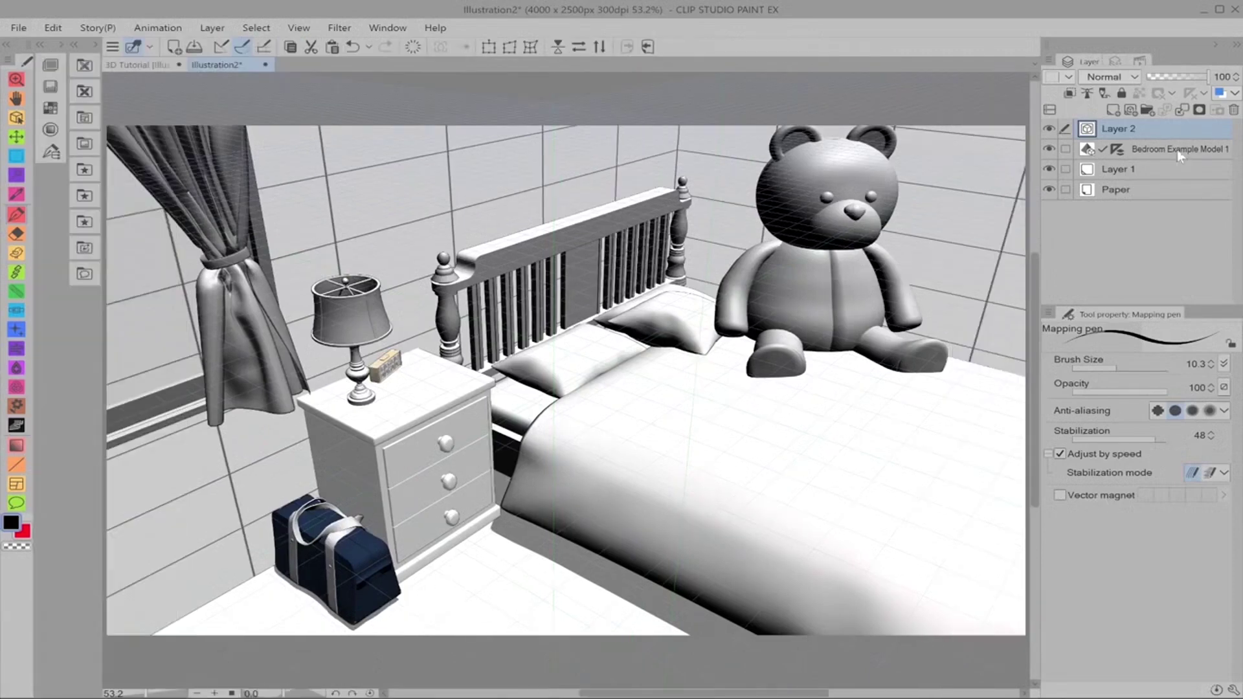
left_click(1181, 150)
left_click(1190, 77)
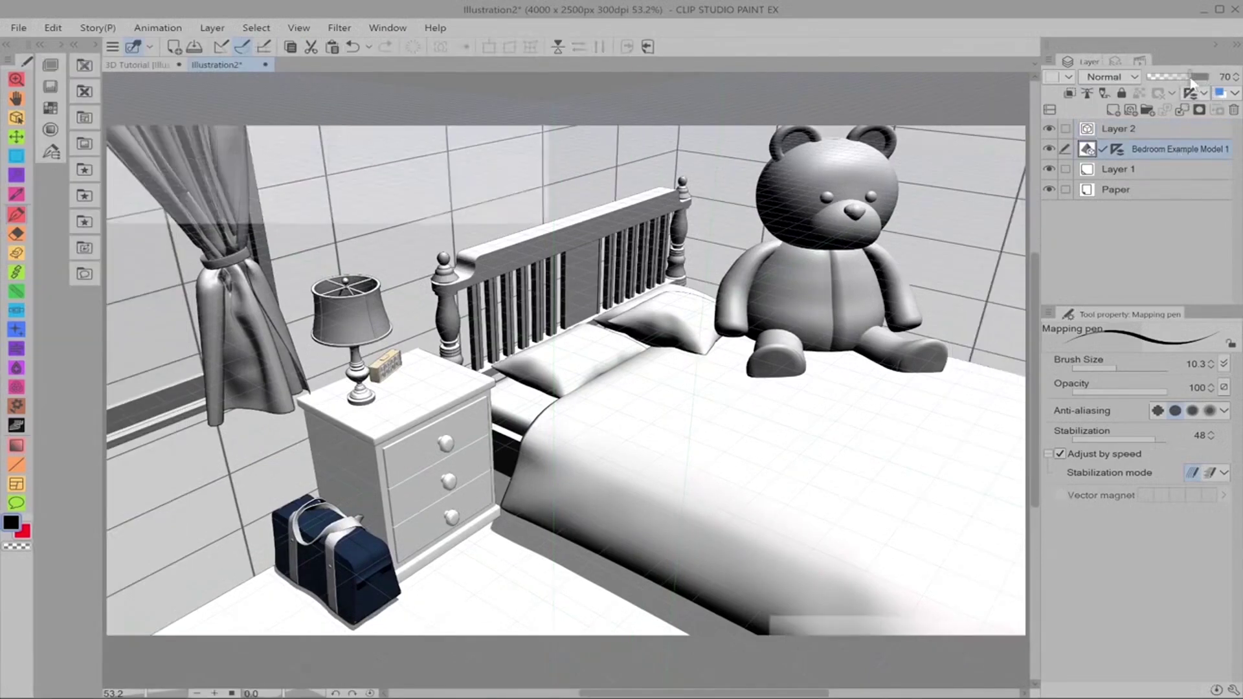
left_click(1120, 129)
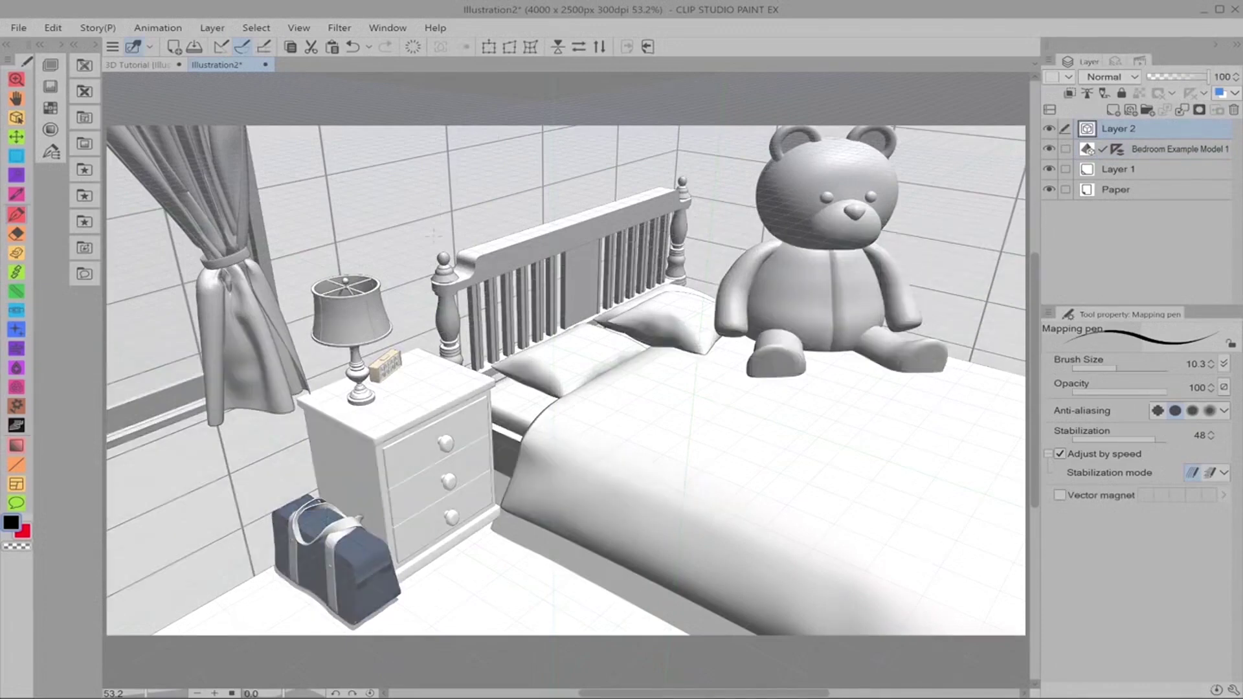
- Ink the headboard's top edge with the pen reduced to size 6.0
left_click_drag(457, 252, 671, 185)
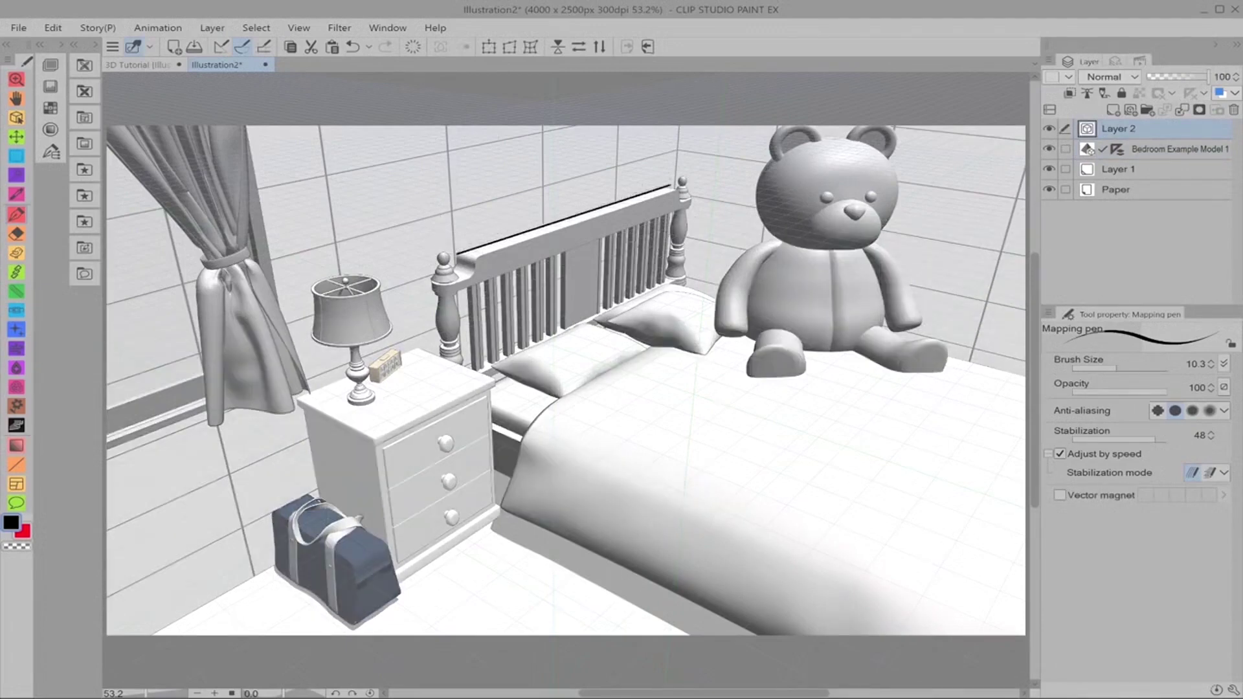
key("ctrl+z")
key("[")
left_click_drag(445, 255, 686, 188)
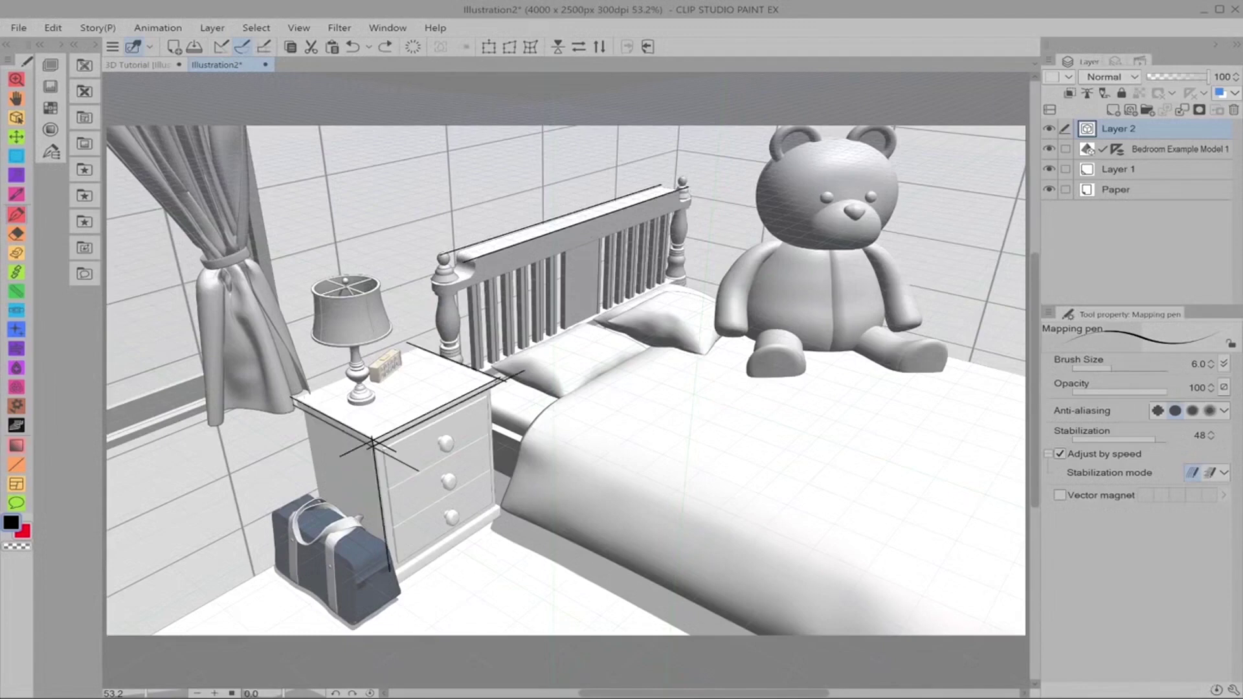
- Trace the nightstand's vertical, top and bottom edges, plus the window frame and sill
left_click_drag(305, 401, 325, 521)
left_click_drag(385, 450, 401, 568)
mouse_move(375, 446)
left_mouse_down()
mouse_move(504, 391)
mouse_move(494, 505)
mouse_move(363, 587)
mouse_move(537, 480)
left_mouse_up()
left_click_drag(382, 591, 504, 514)
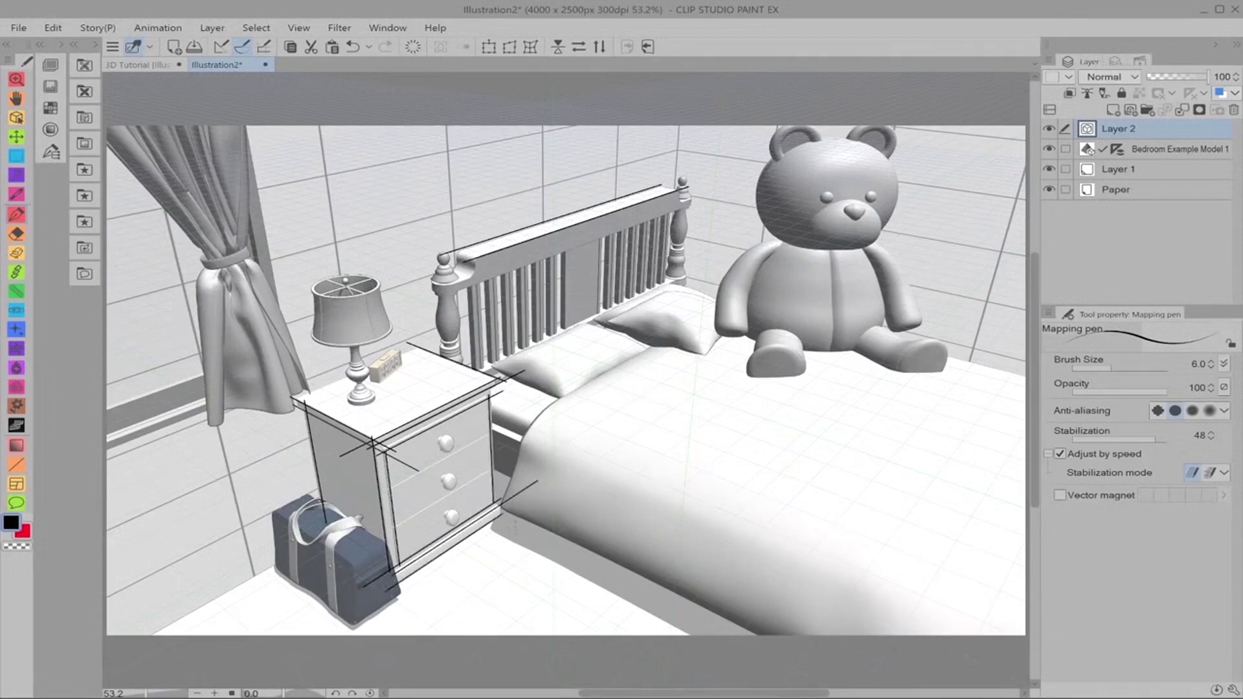
left_click_drag(246, 126, 291, 383)
left_click_drag(216, 393, 107, 442)
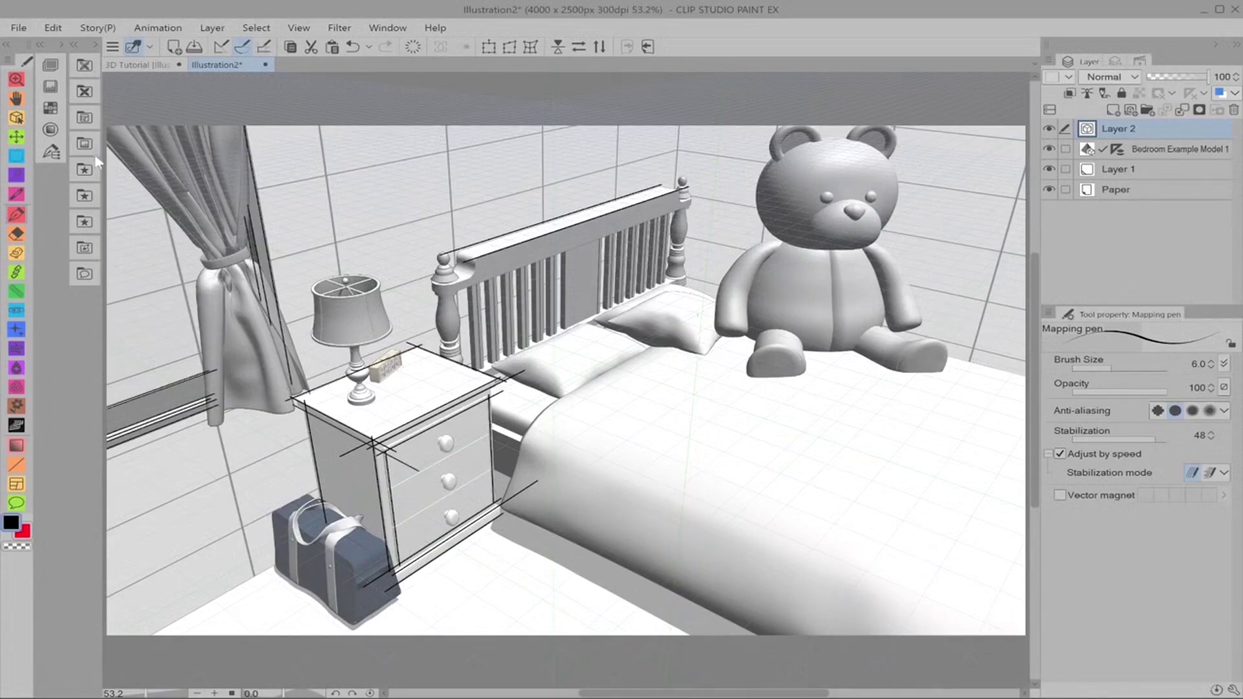
- Choose the Figure tool's Polyline sub tool
left_click(17, 465)
left_click(60, 45)
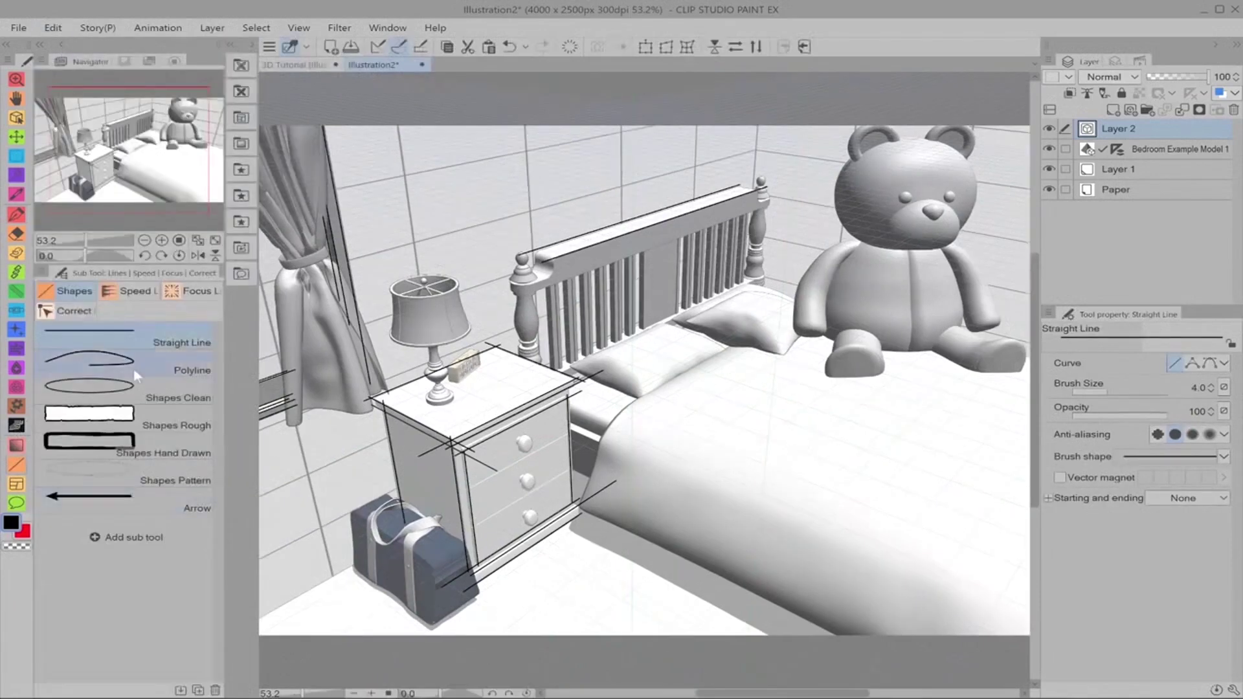
left_click(155, 363)
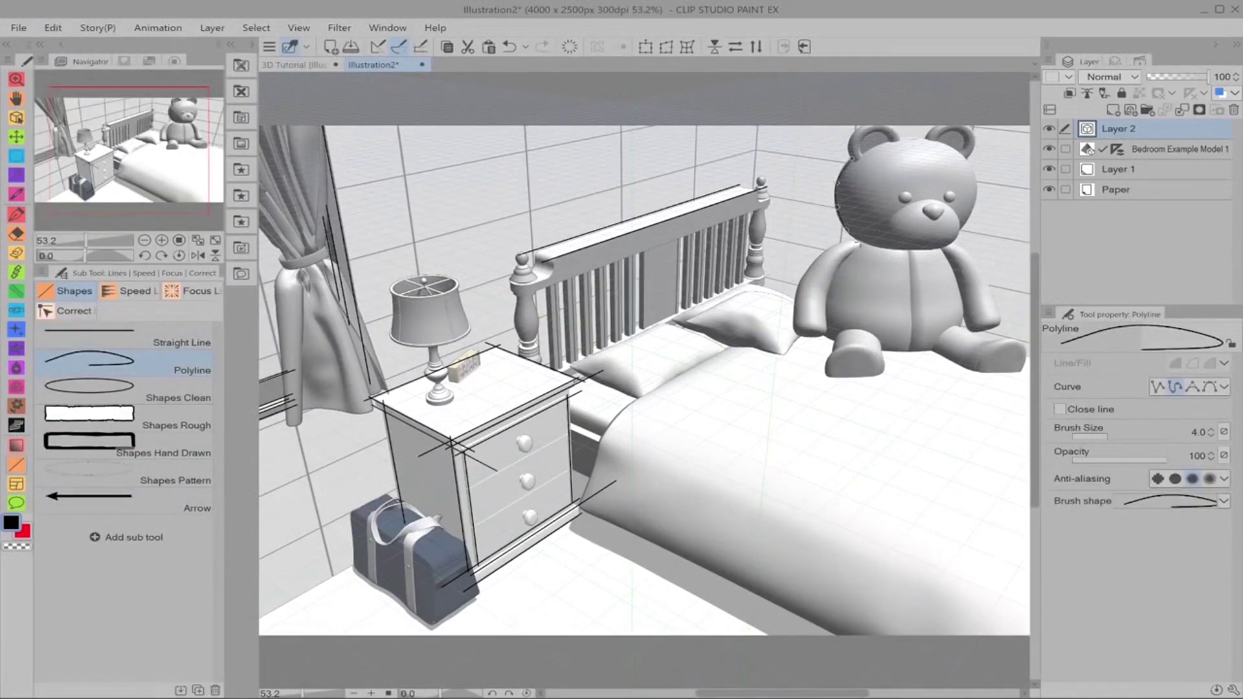
- Hide the 3D bedroom and reshape the upper-right curved stroke by pulling its middle down
left_click(1050, 148)
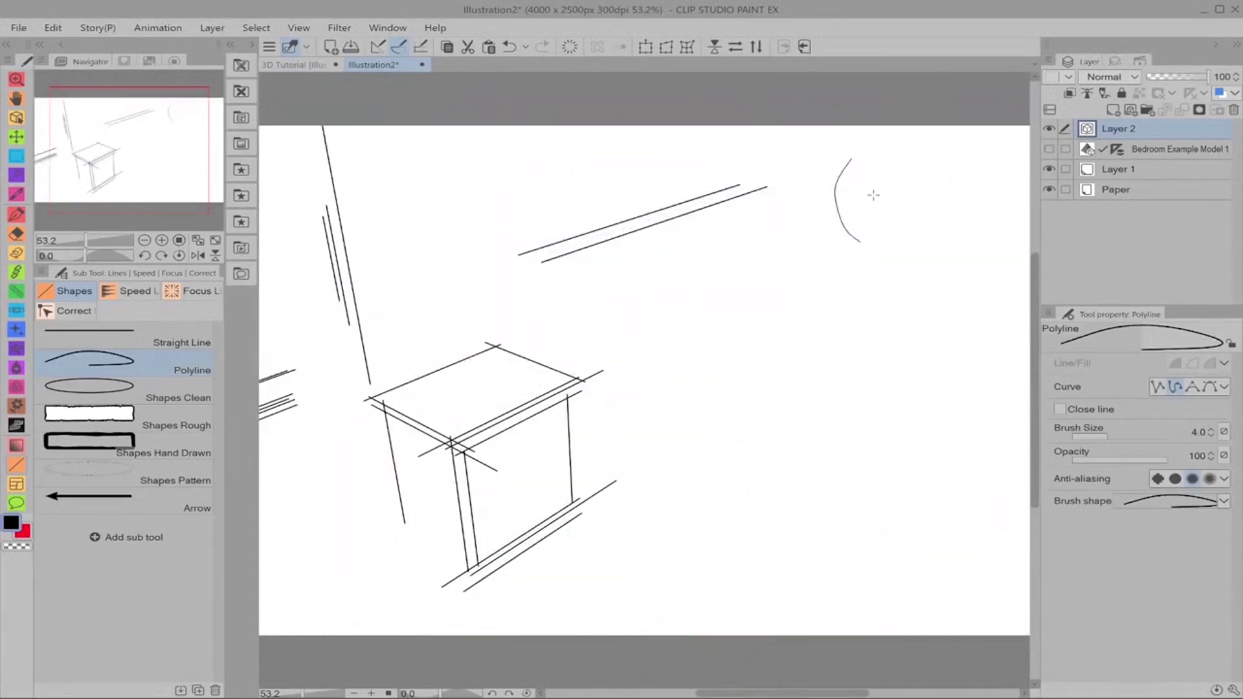
left_click(17, 120)
left_click(836, 194)
mouse_move(840, 186)
left_mouse_down()
mouse_move(840, 172)
mouse_move(840, 208)
left_mouse_up()
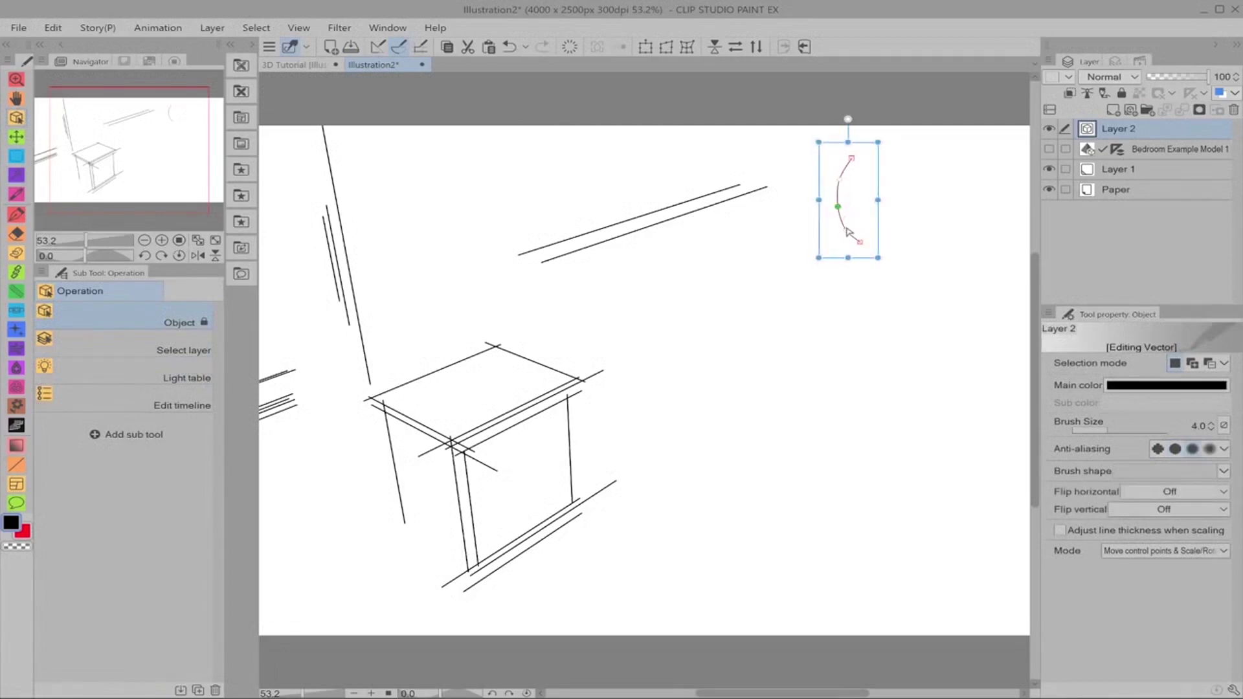
left_click(924, 252)
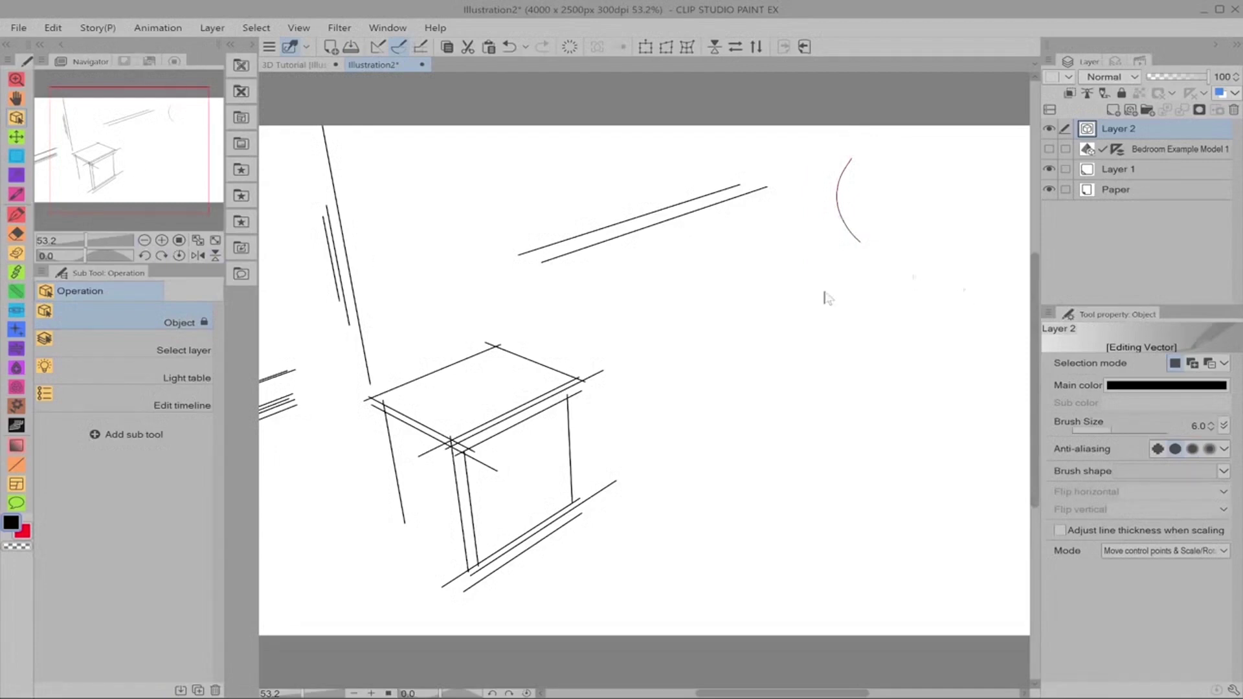
left_click(16, 217)
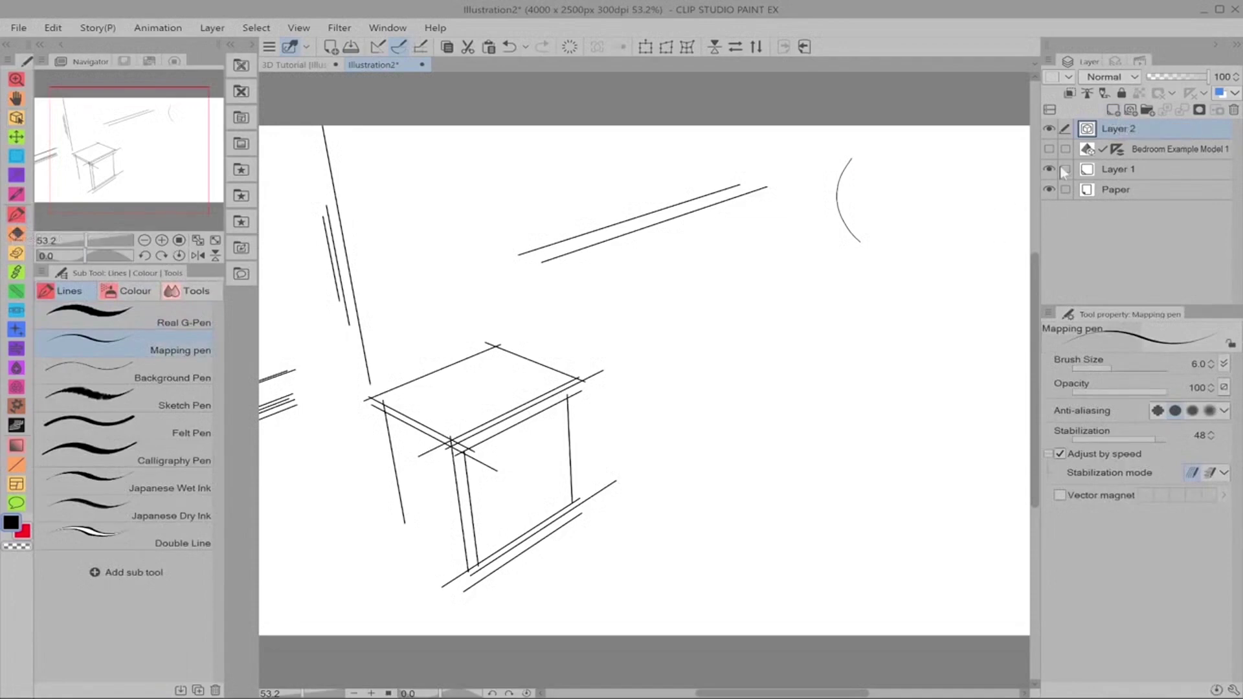
- Show the bedroom and ink a room corner edge, the headboard top rail and lines beside the nightstand
left_click(1048, 149)
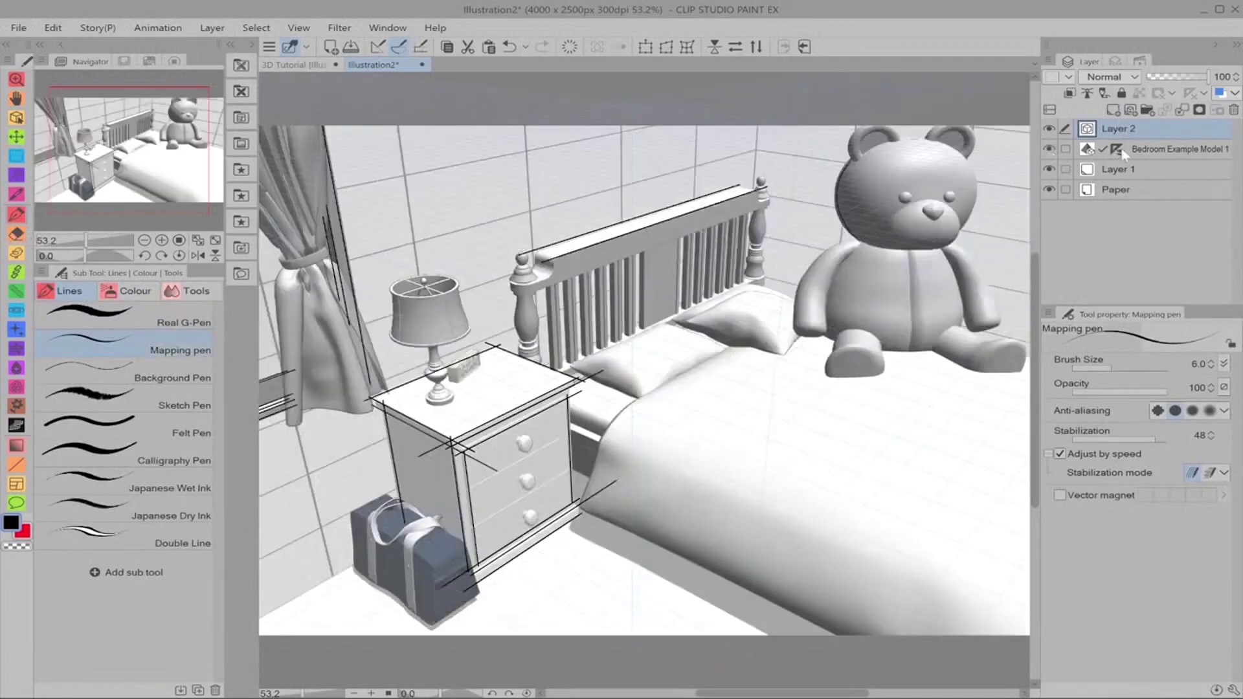
left_click_drag(544, 264, 551, 379)
key("ctrl+z")
mouse_move(557, 280)
left_mouse_down()
mouse_move(557, 367)
mouse_move(571, 359)
left_mouse_up()
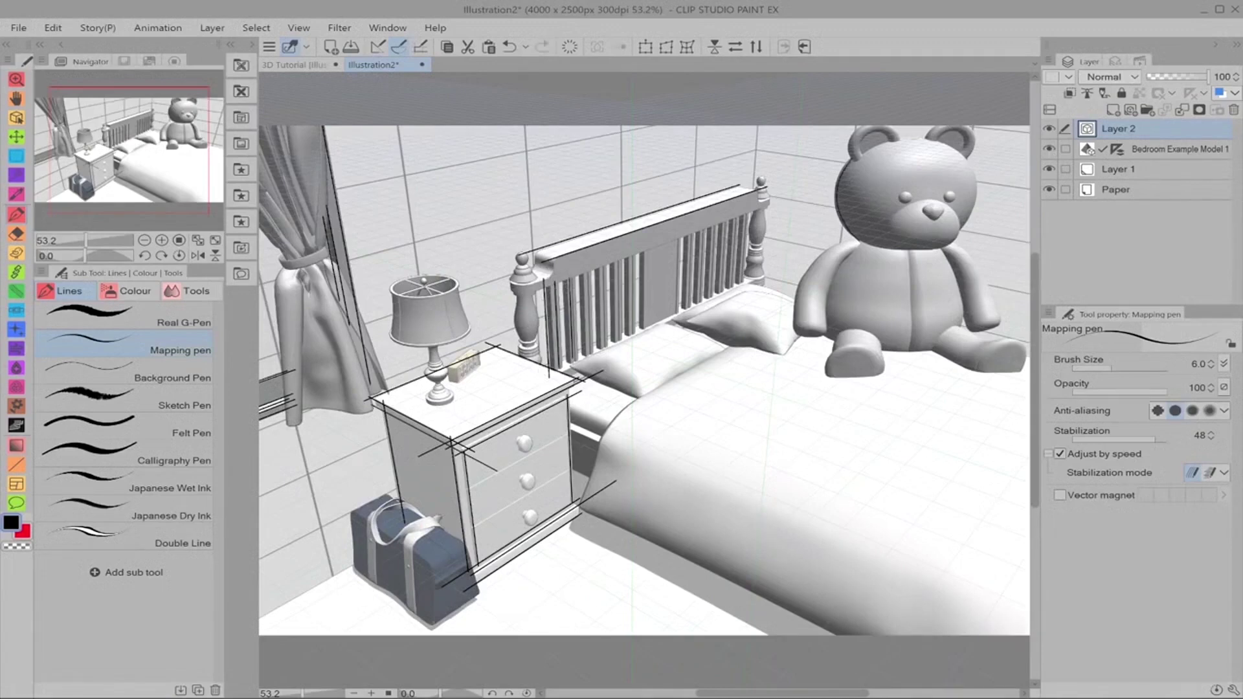
left_click_drag(777, 200, 492, 305)
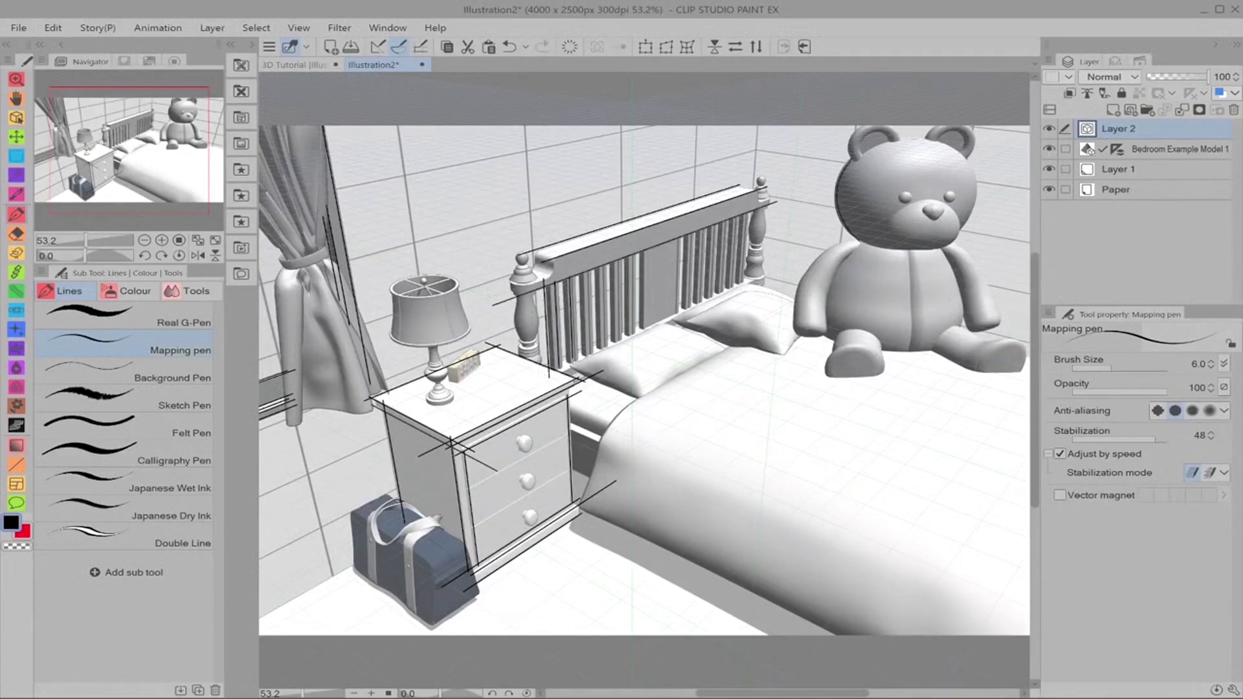
left_click_drag(563, 427, 696, 485)
left_click_drag(559, 463, 648, 505)
- Ink a long line across the bed and teddy and a line across the nightstand drawers
left_click(1049, 149)
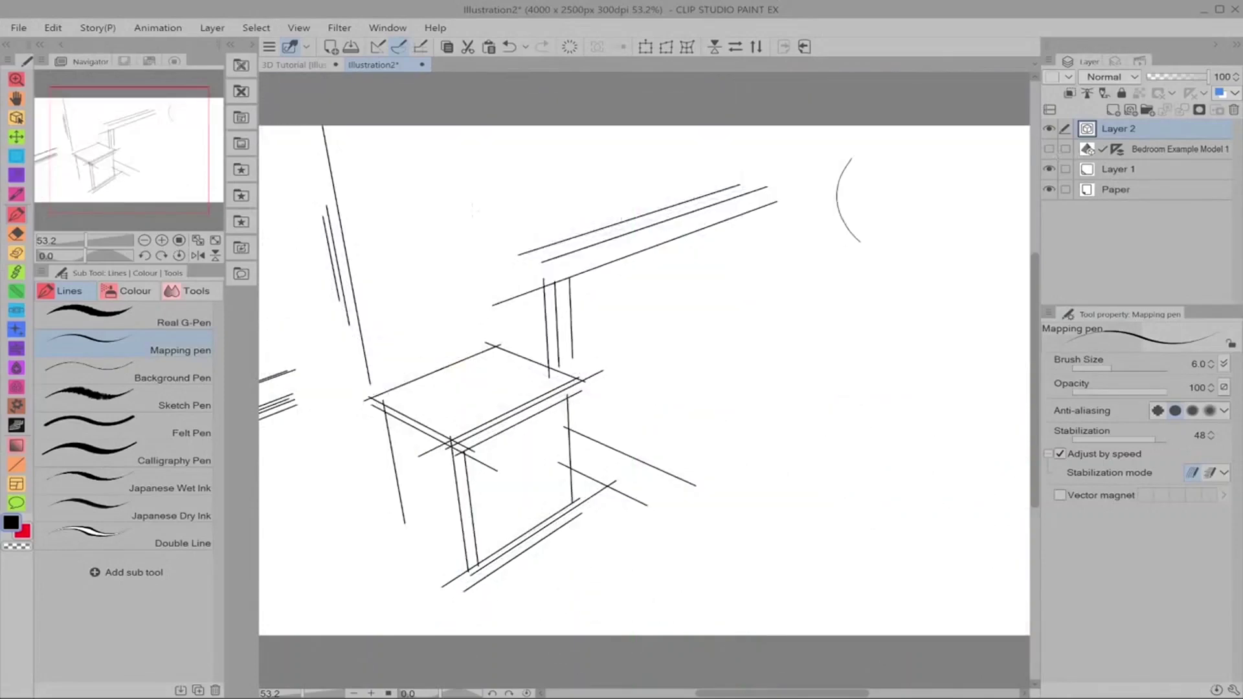
left_click(1049, 149)
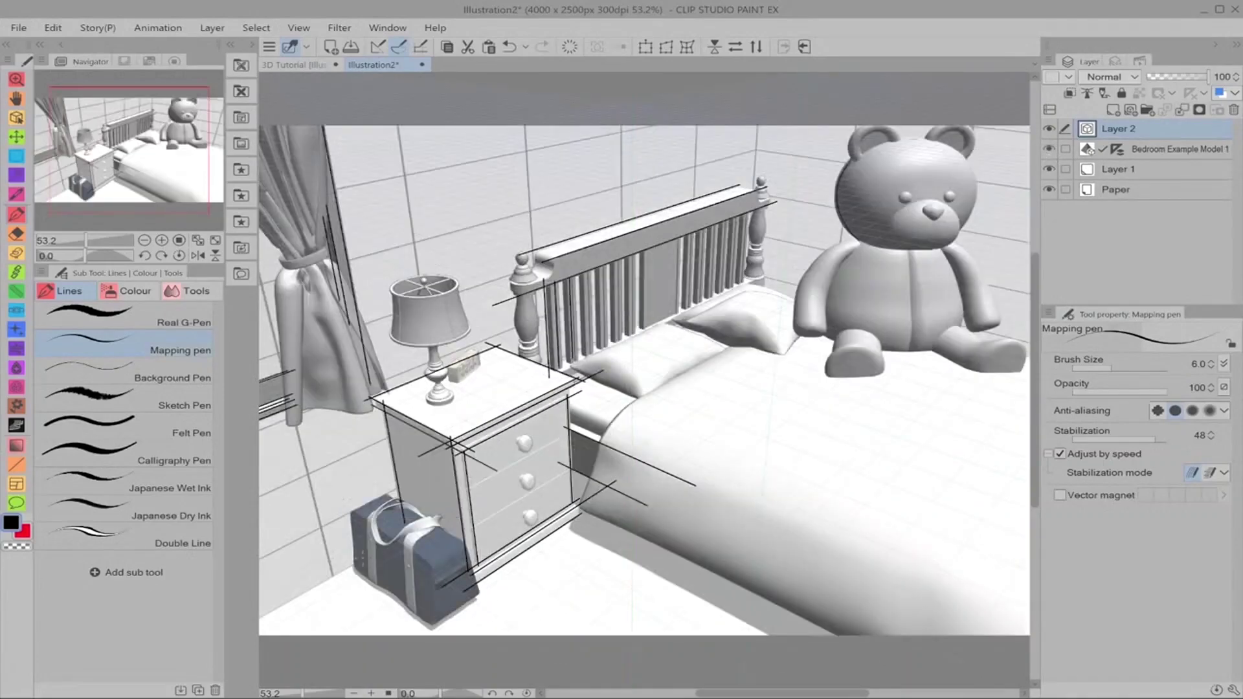
key("space")
left_click_drag(954, 416, 818, 393)
mouse_move(950, 358)
left_mouse_down()
mouse_move(610, 270)
mouse_move(432, 342)
left_mouse_up()
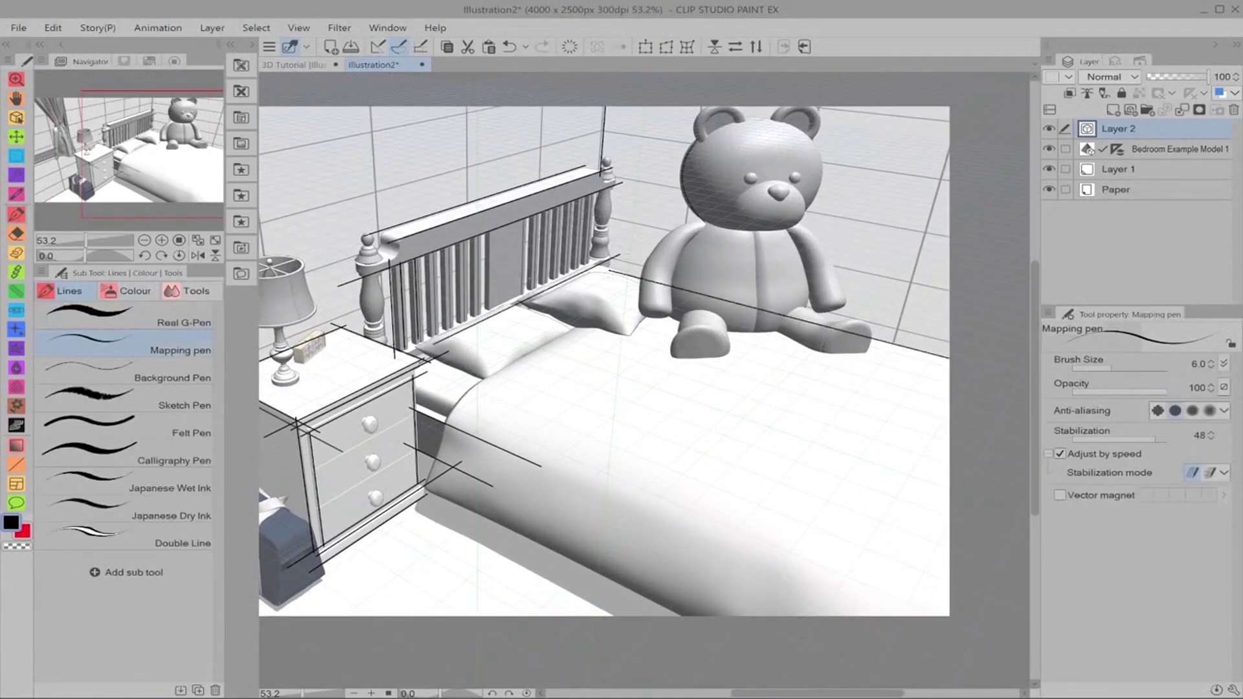
mouse_move(657, 610)
left_mouse_down()
mouse_move(423, 491)
mouse_move(672, 617)
left_mouse_up()
key("ctrl+z")
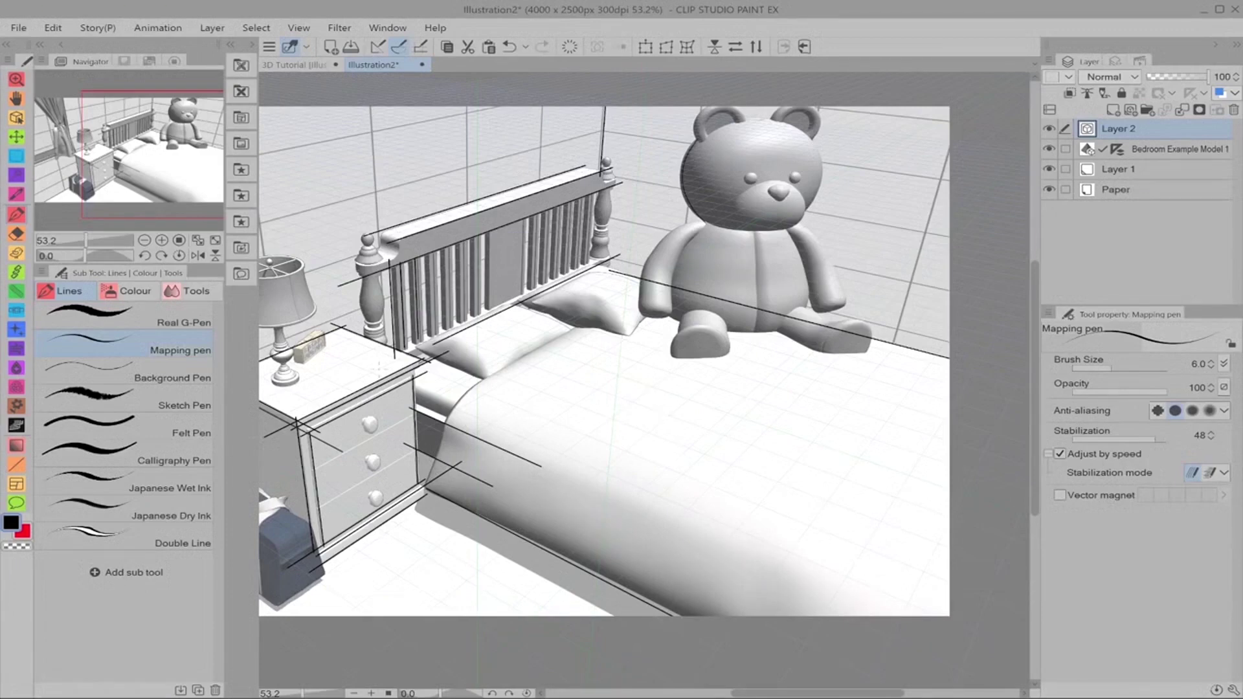
left_click_drag(315, 466, 447, 396)
- Ink the left and right edges of the headboard's centre panel
left_click(16, 464)
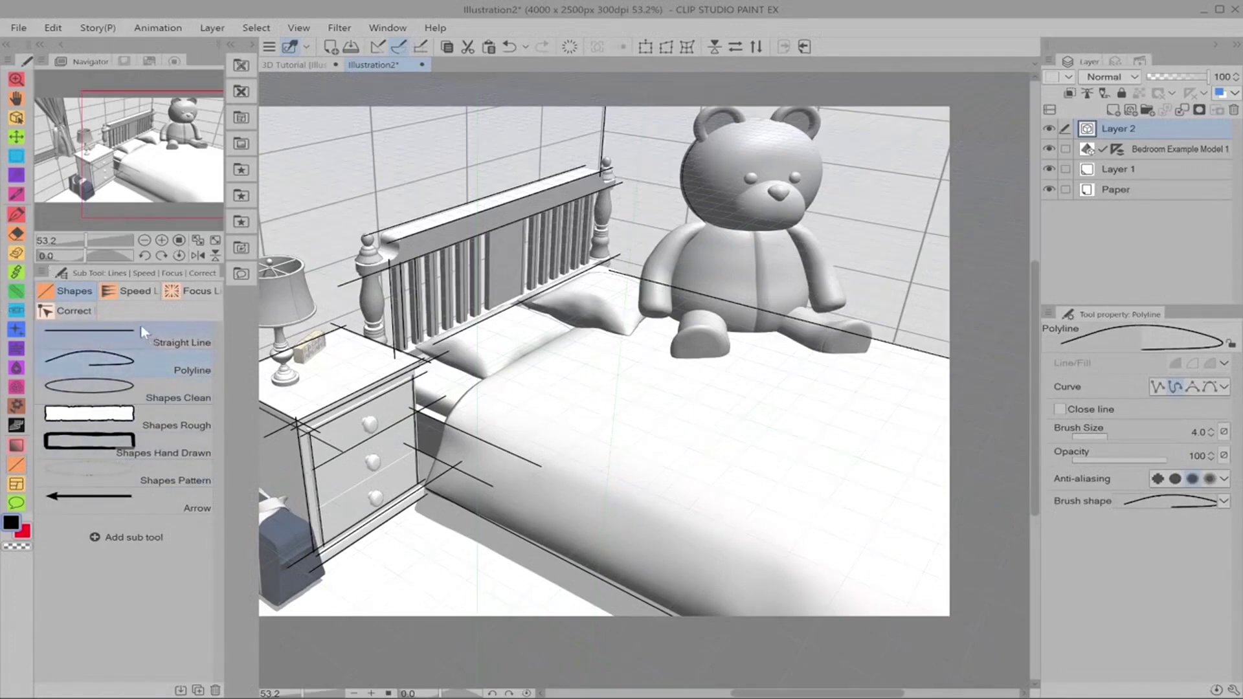
left_click(16, 219)
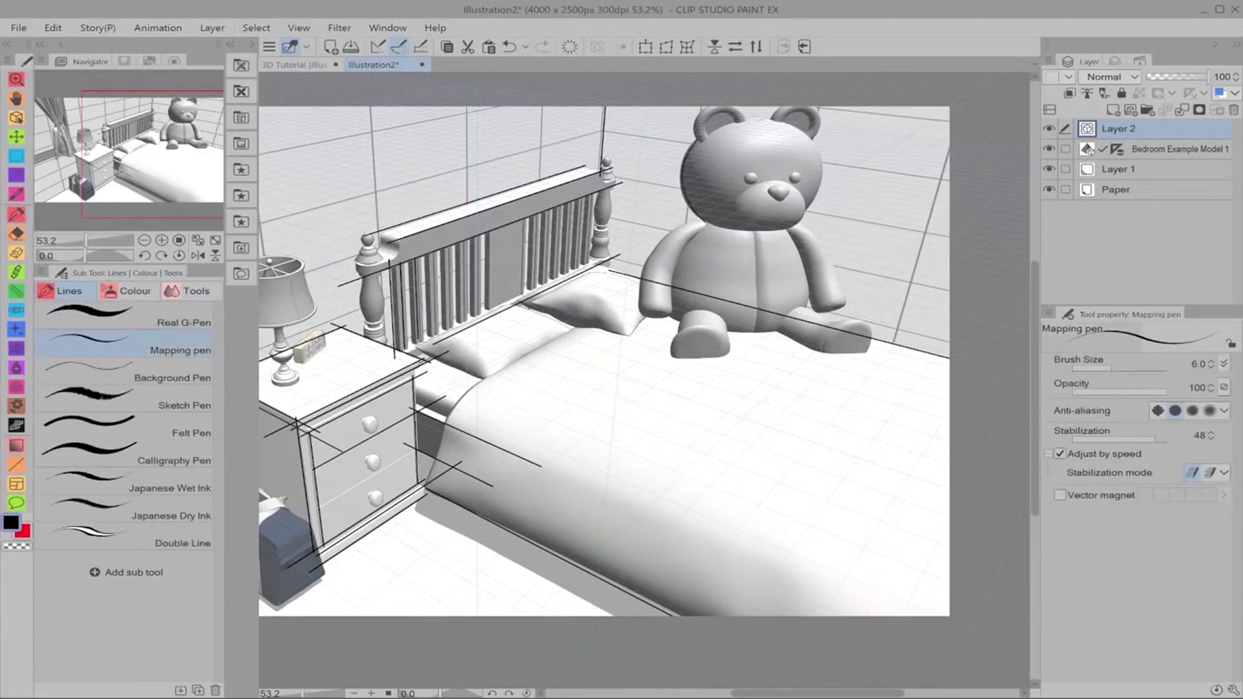
left_click_drag(487, 228, 486, 305)
left_click_drag(523, 221, 523, 299)
- Centre the nightstand and trace a line across its lower drawers
key("space")
left_click_drag(485, 388, 656, 416)
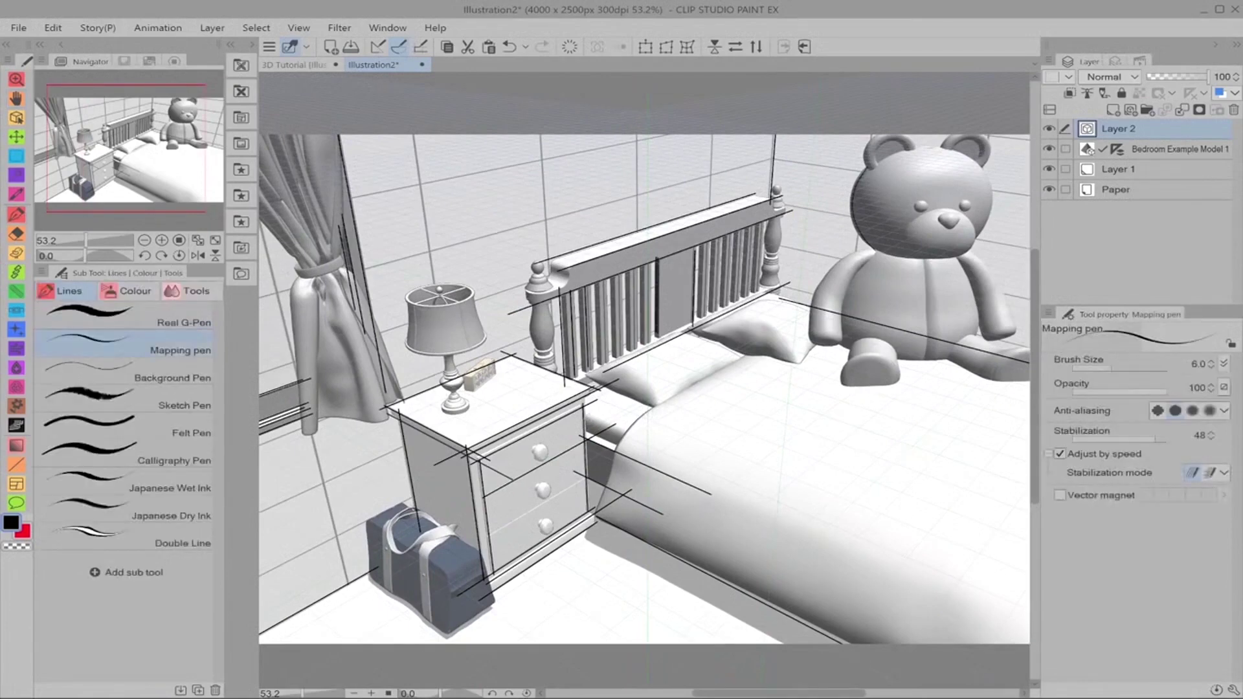
left_click_drag(484, 541, 582, 482)
- Zoom in and outline the alarm clock's edges, removing a stray corner stroke
scroll(486, 392, "up", 1)
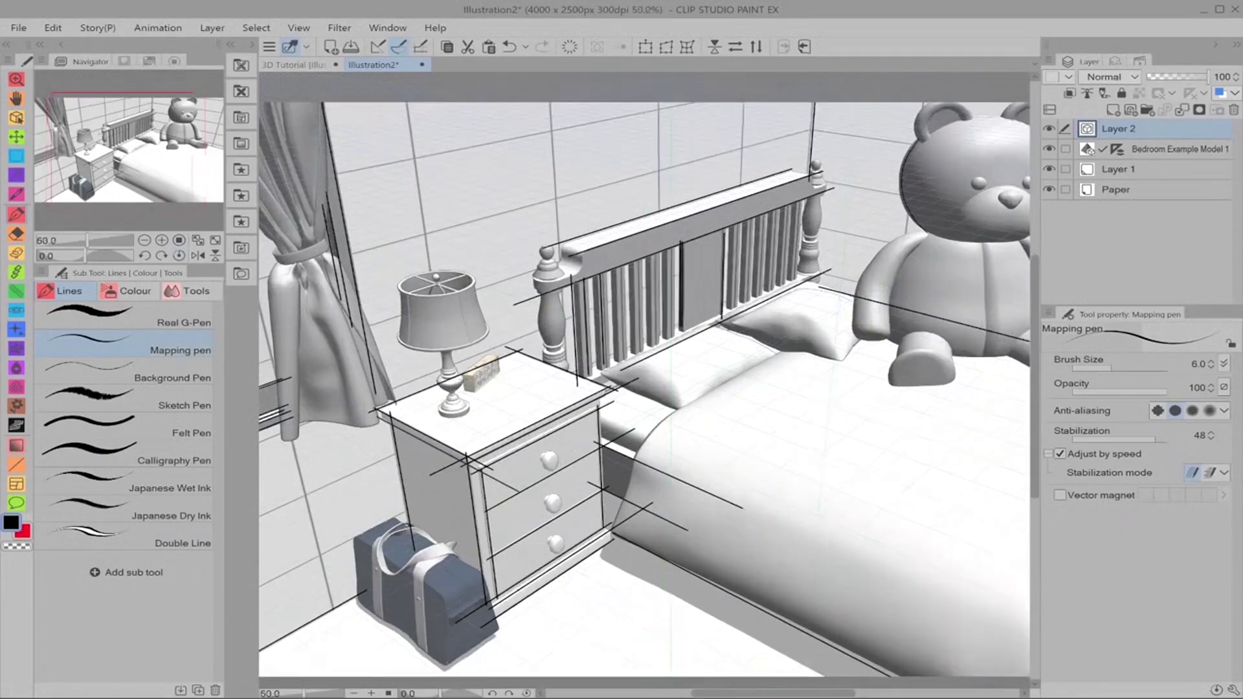
scroll(484, 369, "up", 5)
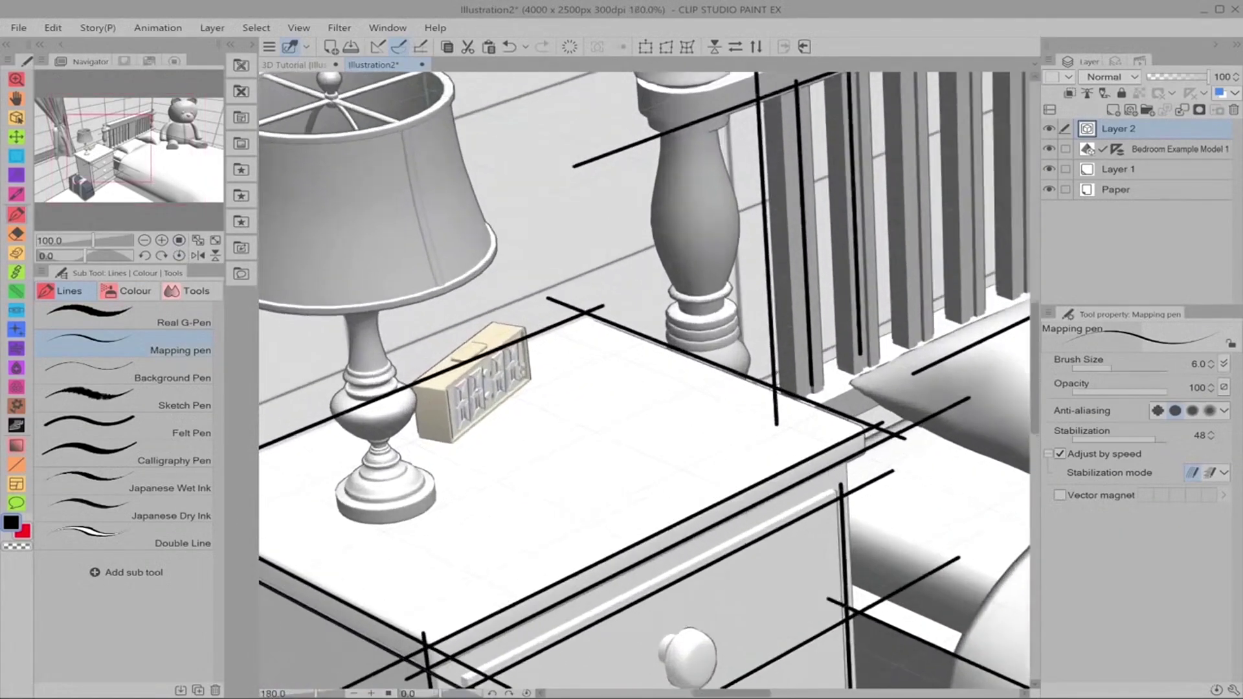
scroll(485, 372, "up", 1)
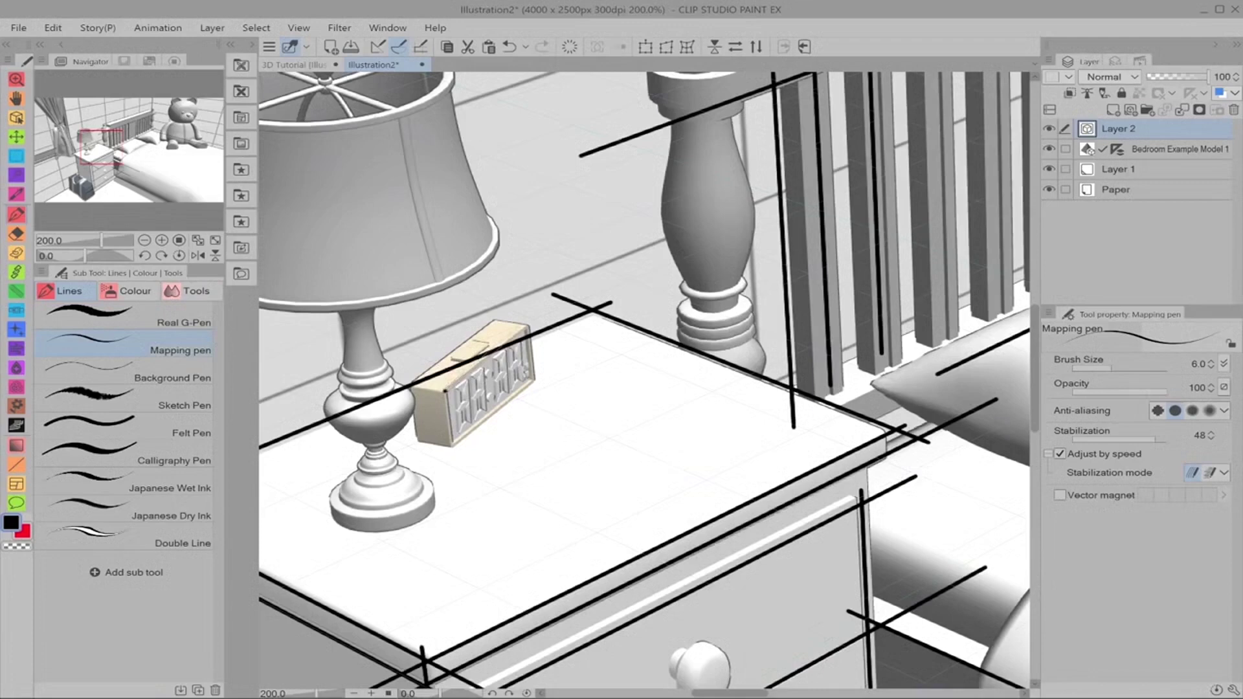
left_click_drag(444, 391, 529, 325)
mouse_move(409, 387)
left_mouse_down()
mouse_move(531, 324)
mouse_move(452, 447)
left_mouse_up()
left_click_drag(414, 442, 453, 447)
mouse_move(411, 388)
left_mouse_down()
mouse_move(415, 444)
mouse_move(449, 382)
mouse_move(431, 380)
mouse_move(451, 449)
left_mouse_up()
key("ctrl+z")
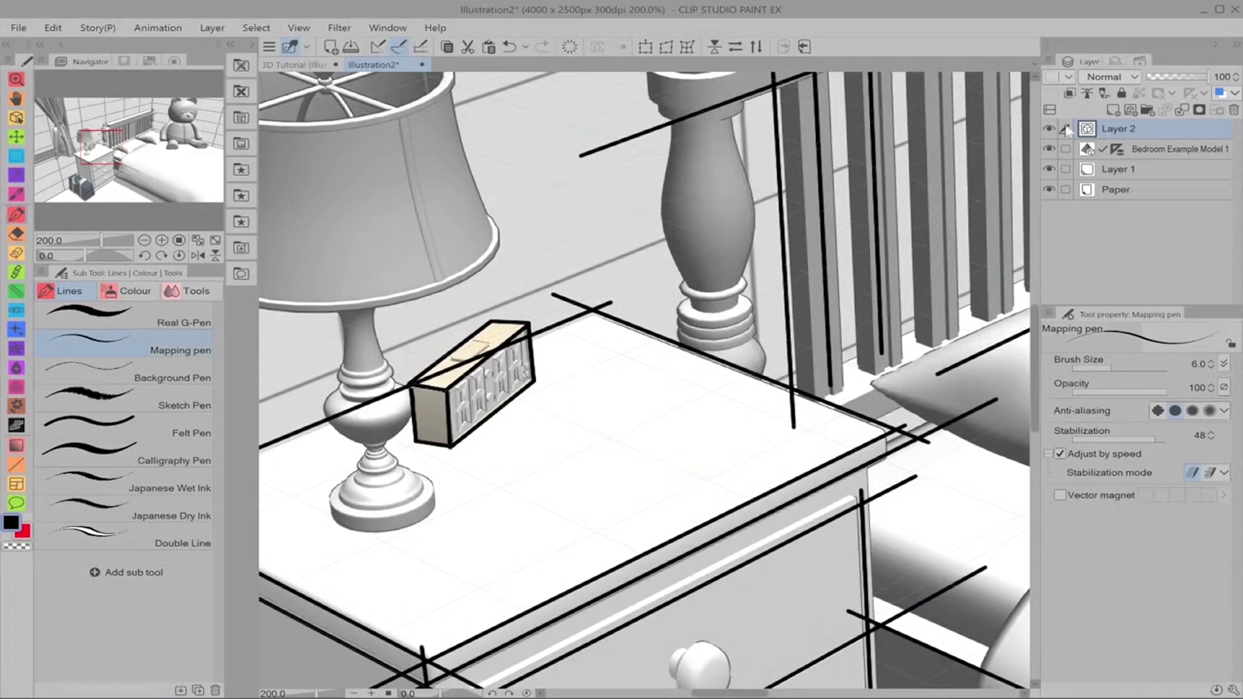
- Check the sketch with the bedroom hidden, undoing a stray stroke at the rail's right end
left_click(1049, 149)
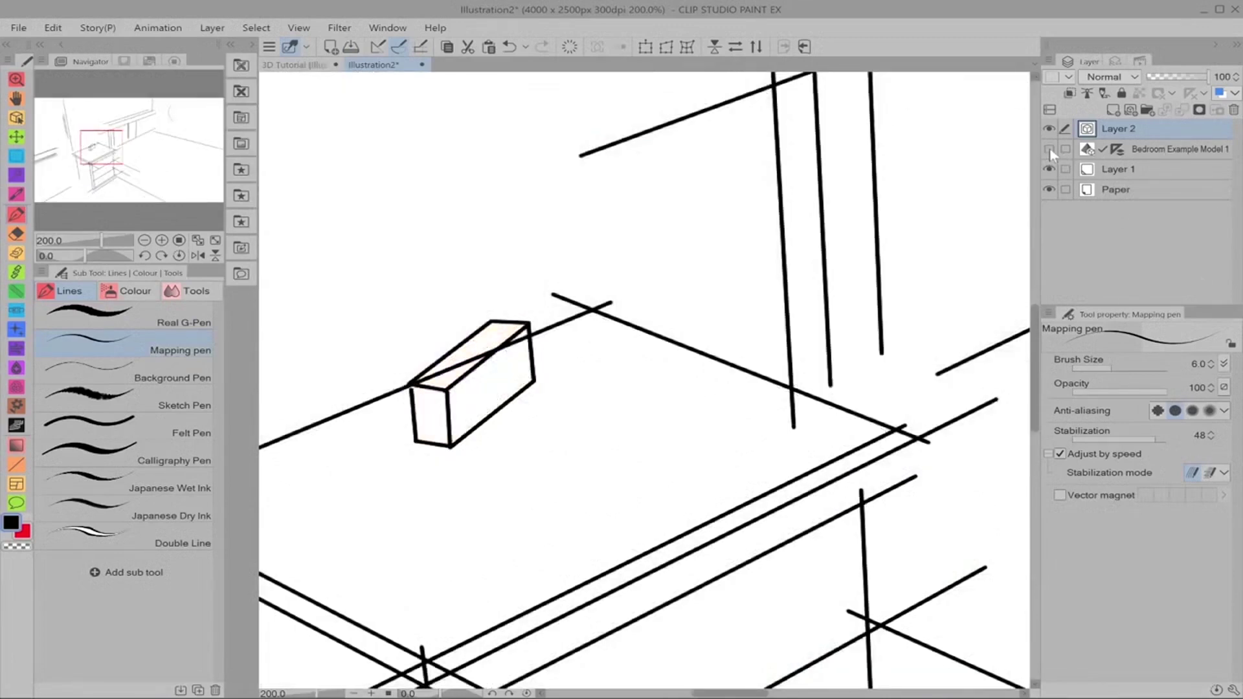
left_click(1049, 149)
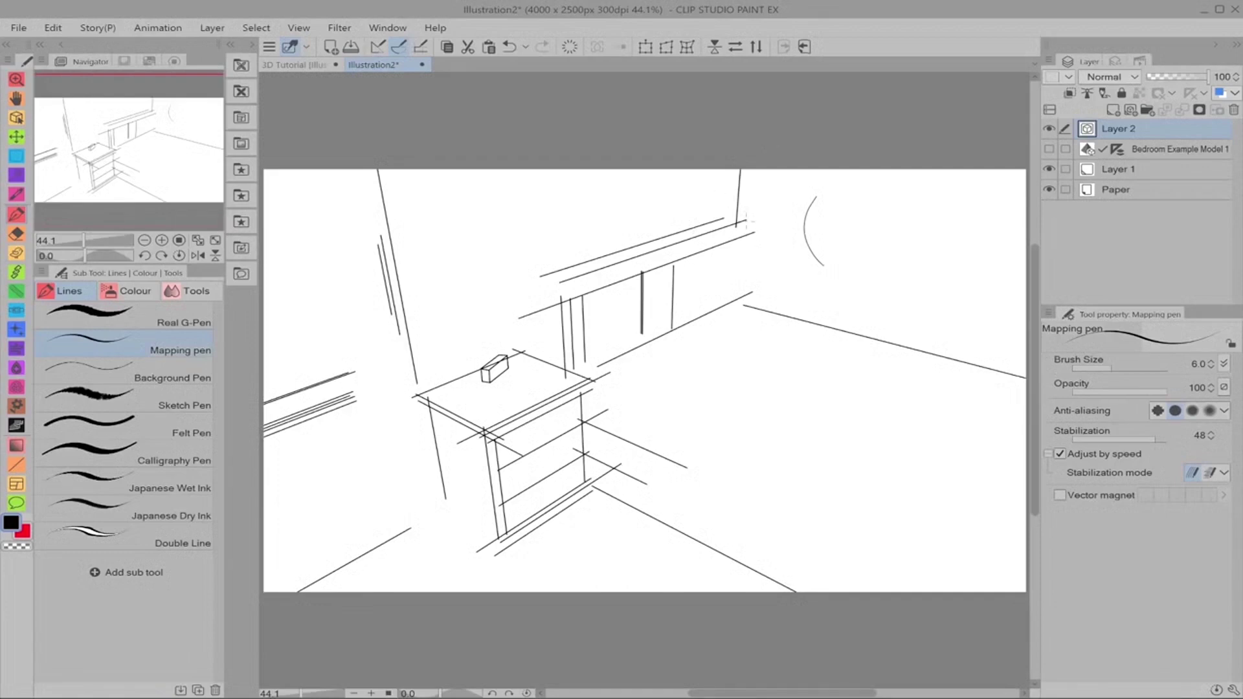
left_click_drag(720, 213, 751, 220)
key("ctrl+z")
left_click(1049, 148)
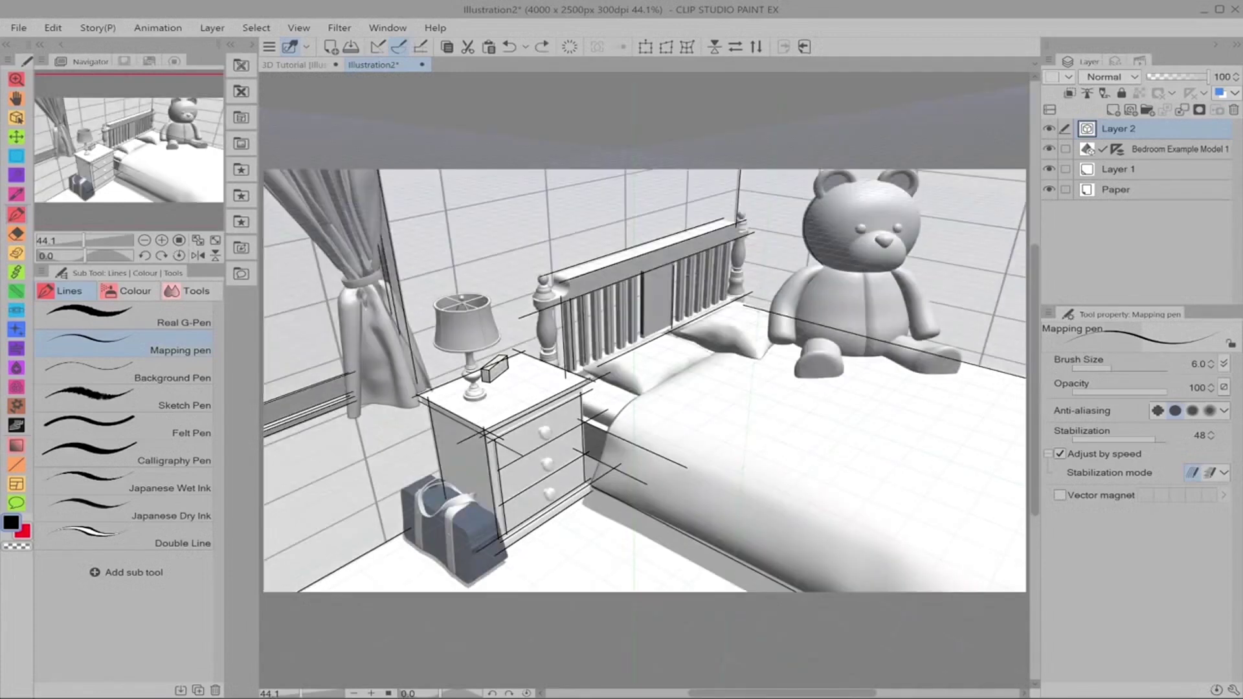
- Hide the bedroom model and select Layer 2's lines with the Object tool
left_click(1048, 148)
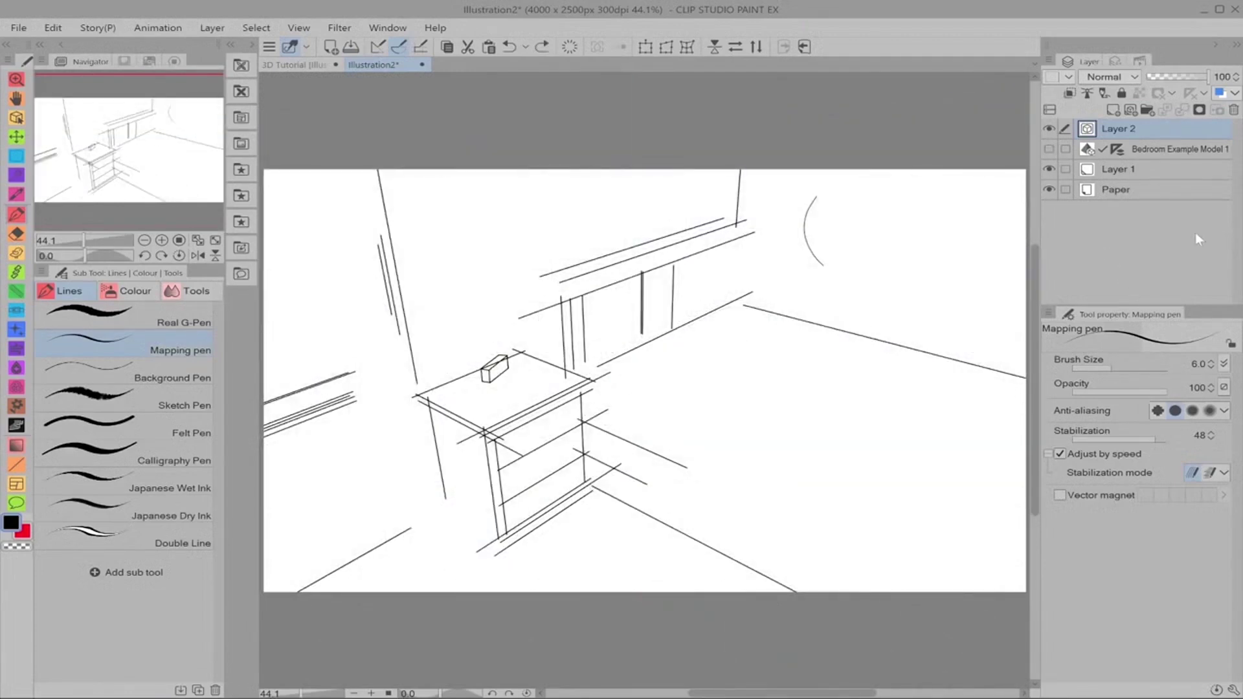
left_click(19, 121)
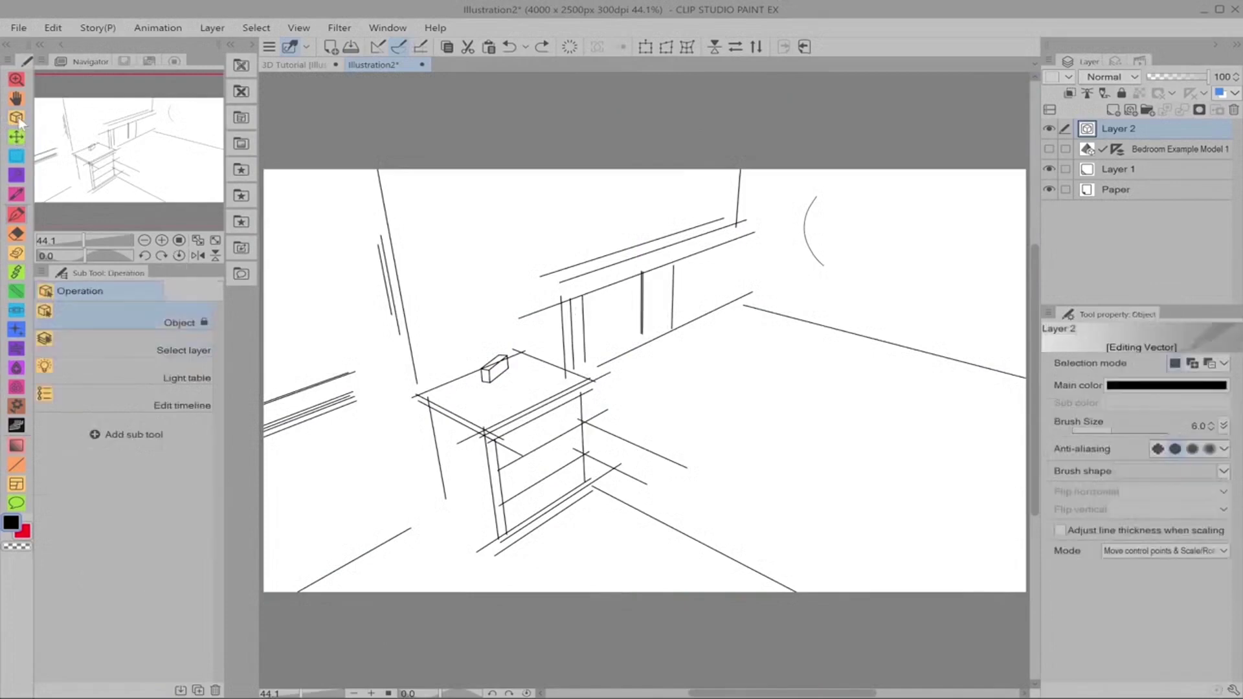
left_click(1159, 149)
left_click(1166, 133)
- Try red as the lines' main colour, then revert them to black
left_click(1143, 387)
left_click(605, 288)
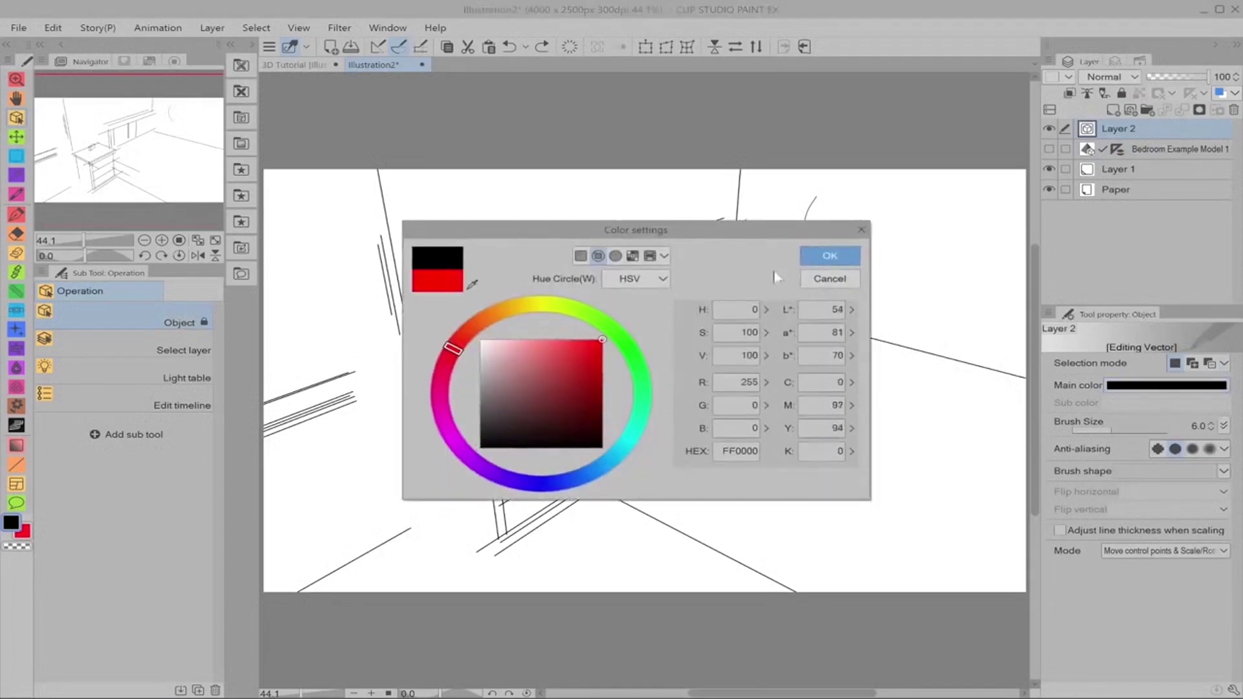
left_click(826, 255)
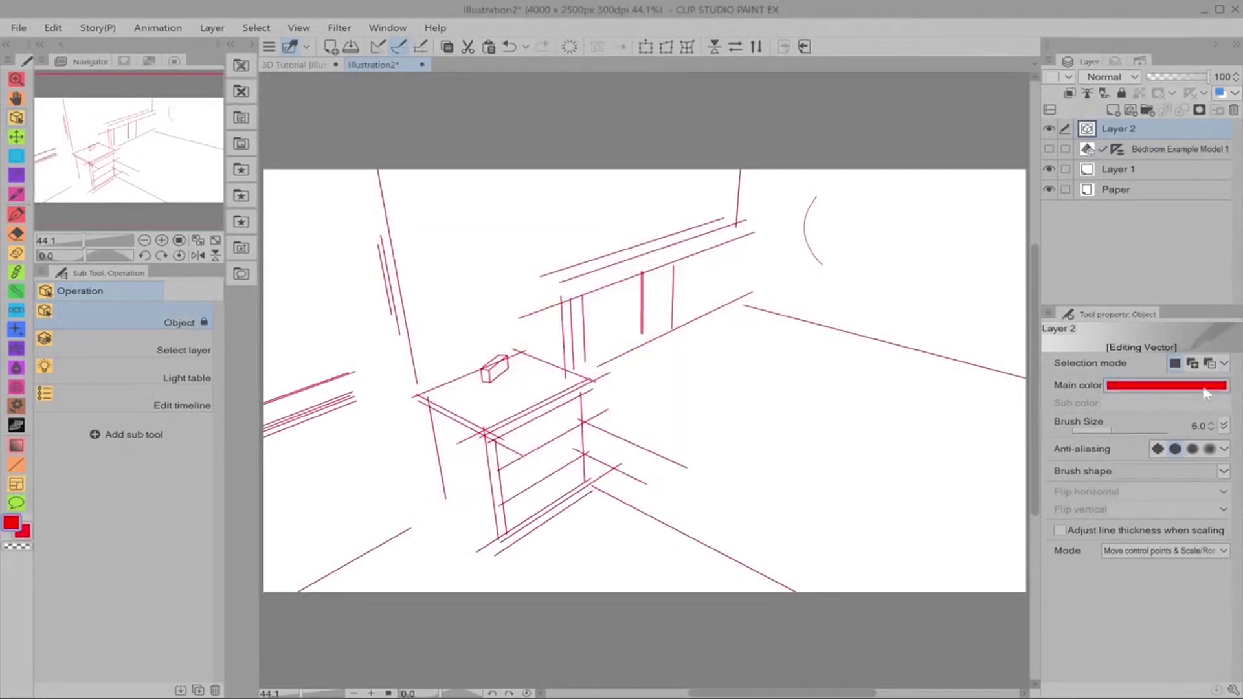
key("ctrl+z")
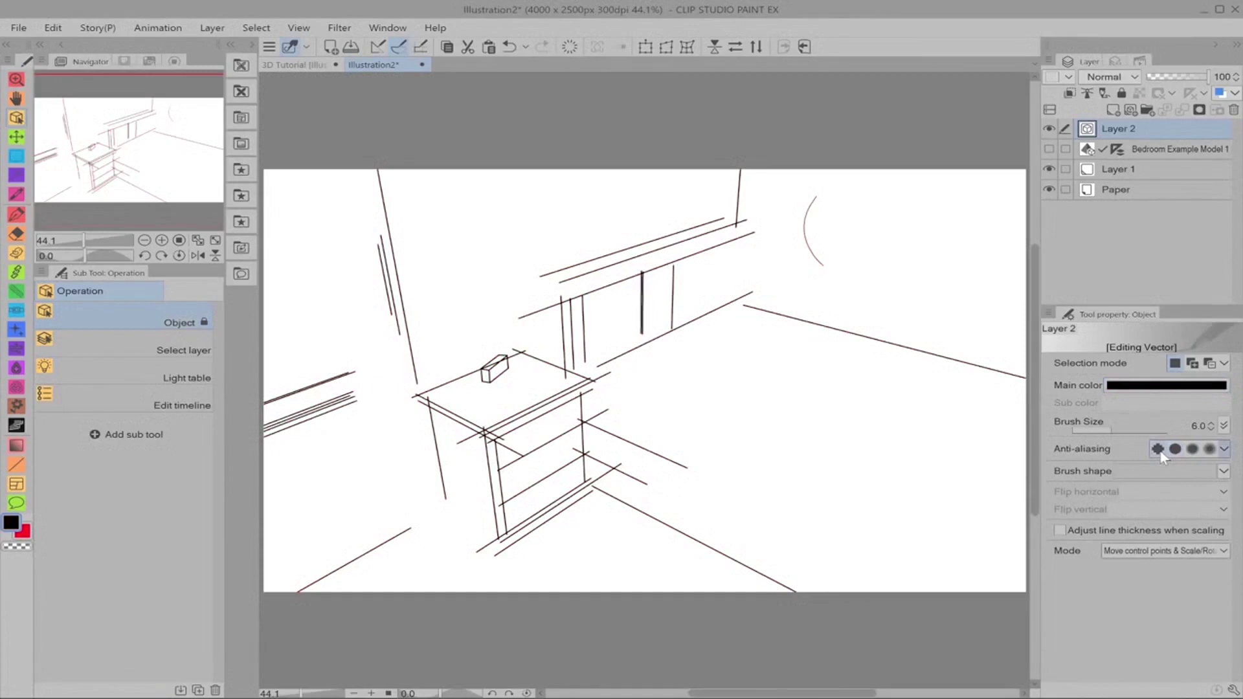
- Set the traced lines' Anti-aliasing to the strongest option, zooming in to check
scroll(657, 313, "up", 5)
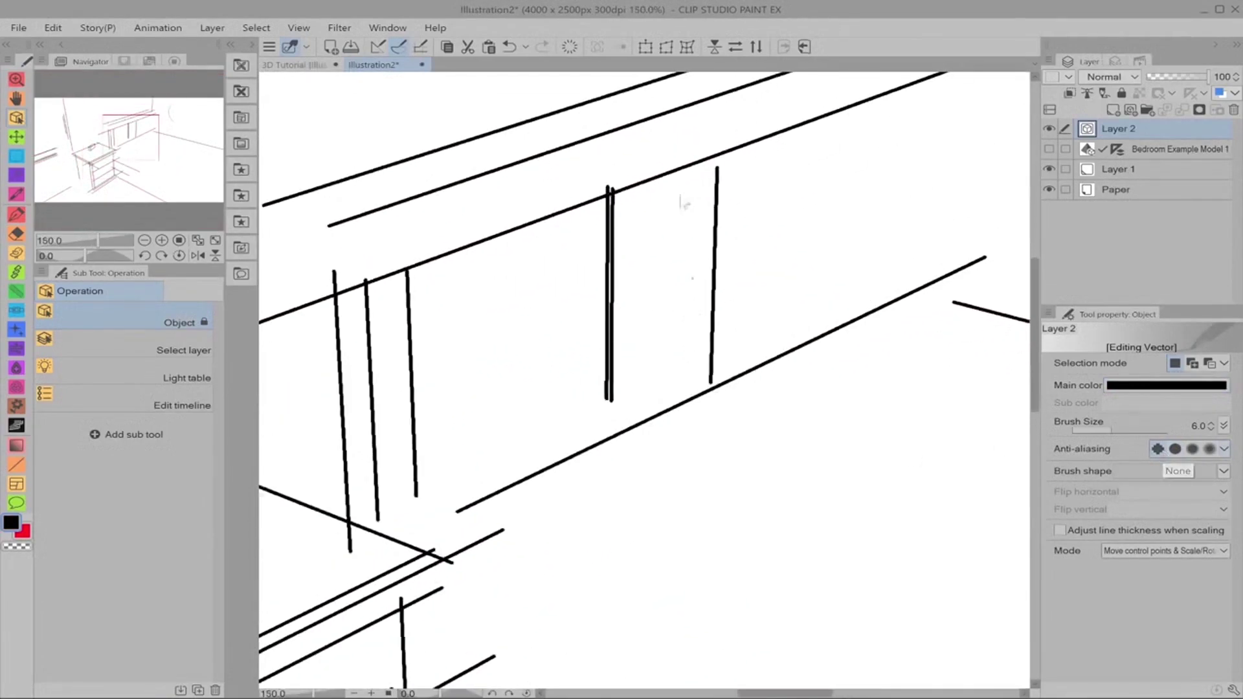
scroll(755, 458, "up", 5)
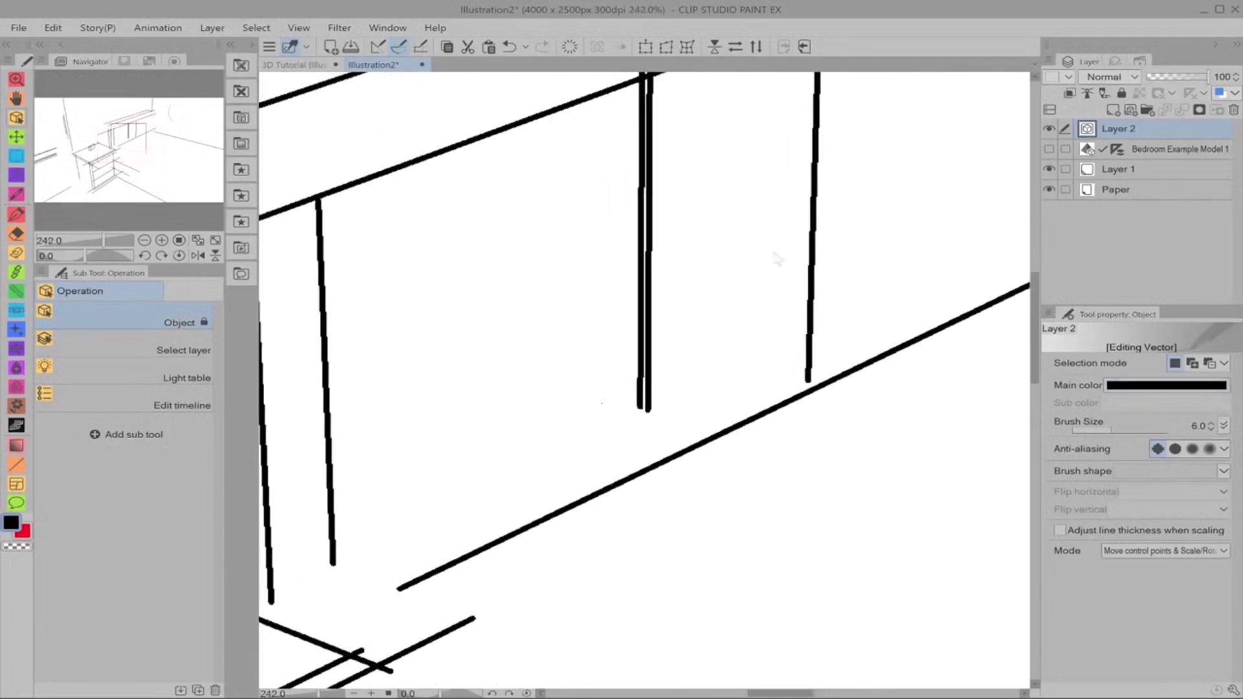
left_click(1209, 449)
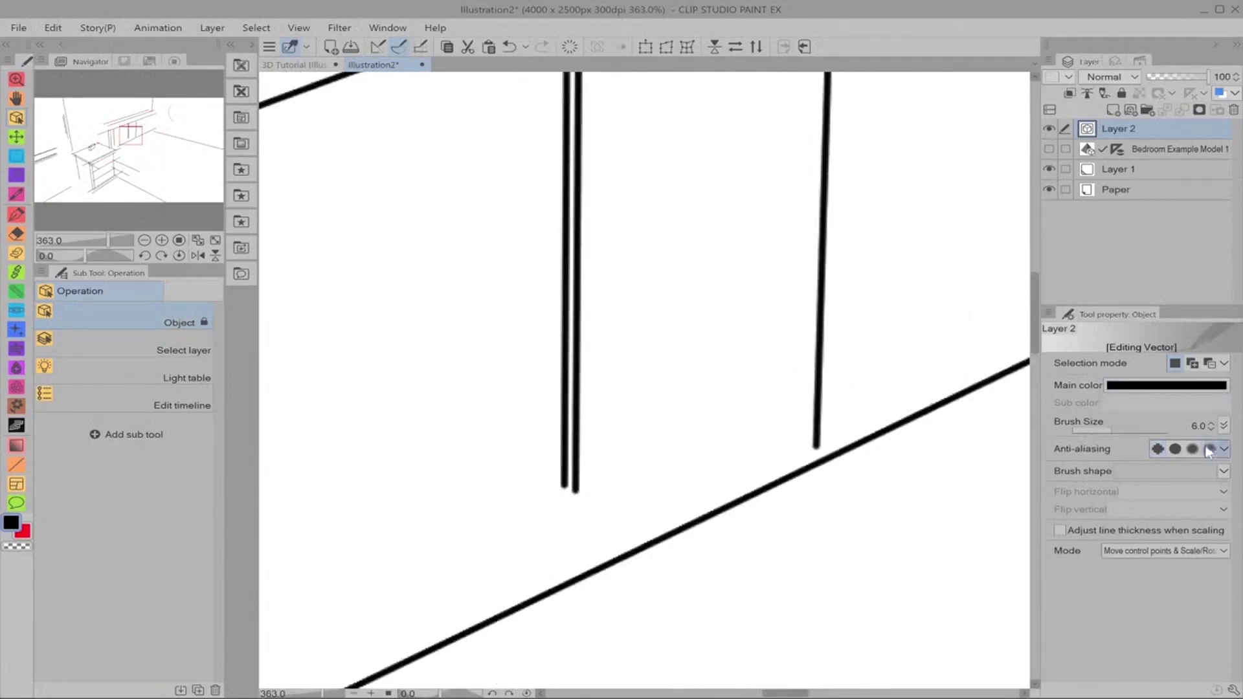
scroll(623, 306, "down", 8)
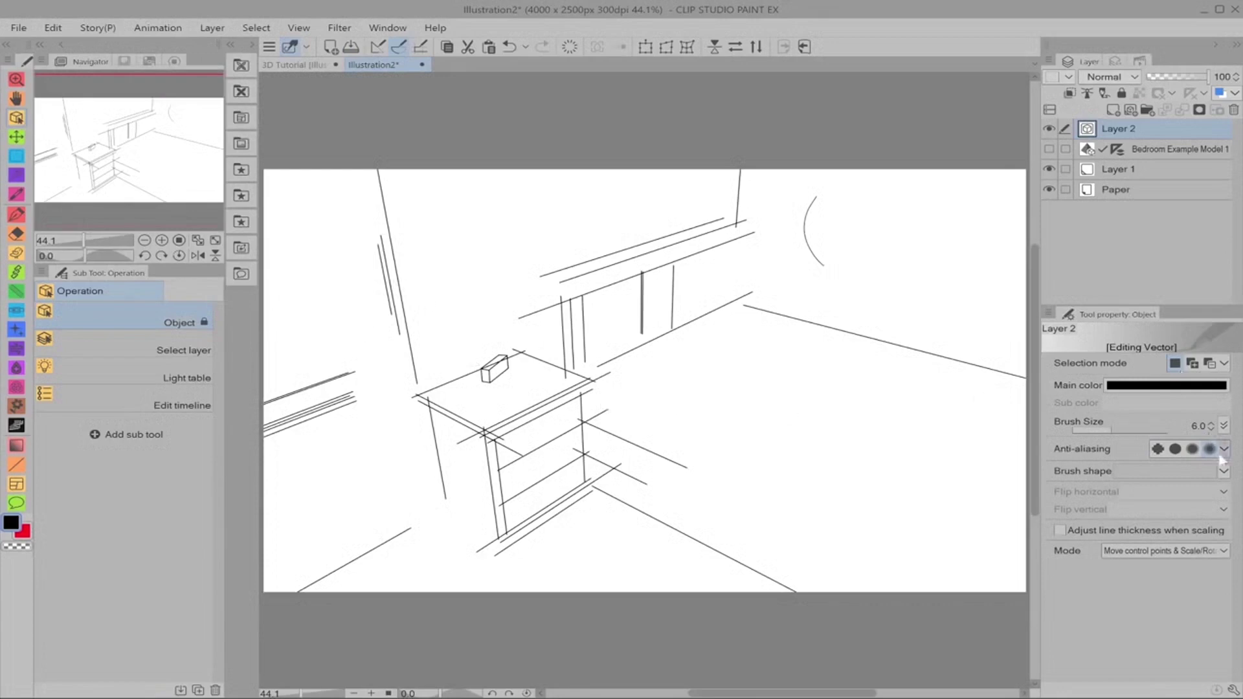
scroll(667, 292, "up", 5)
scroll(667, 292, "up", 3)
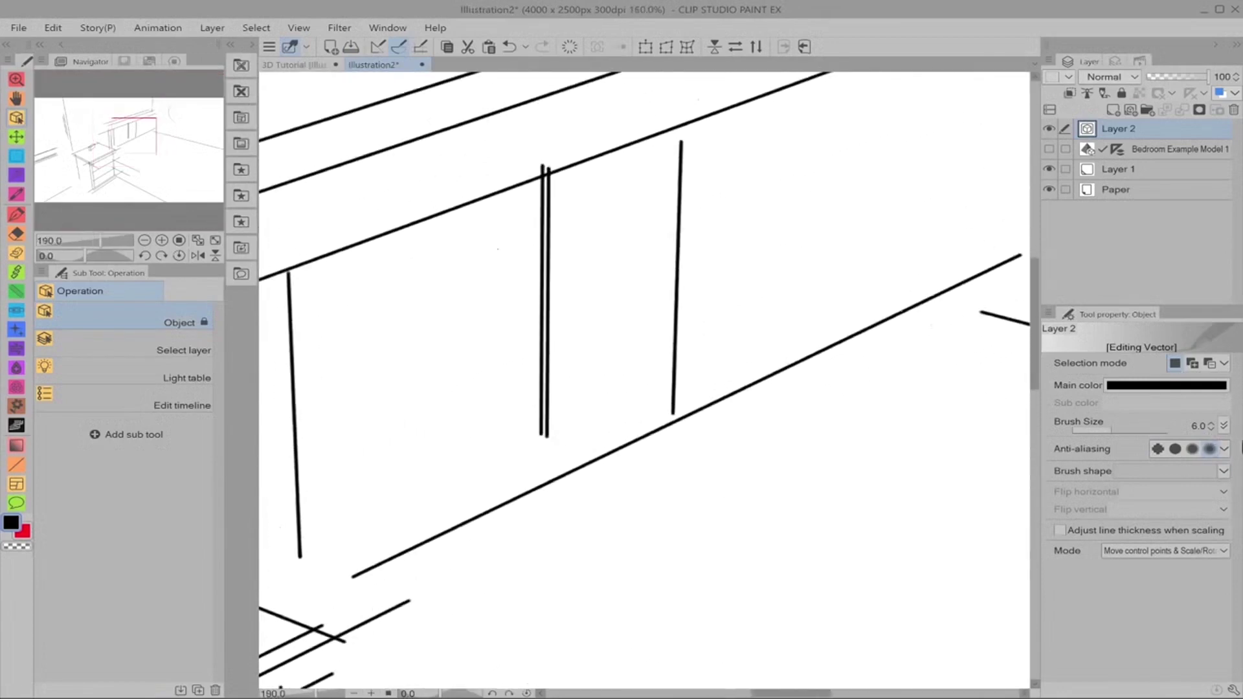
- Restyle the traced lines with the Real G-Pen brush shape
left_click(1224, 473)
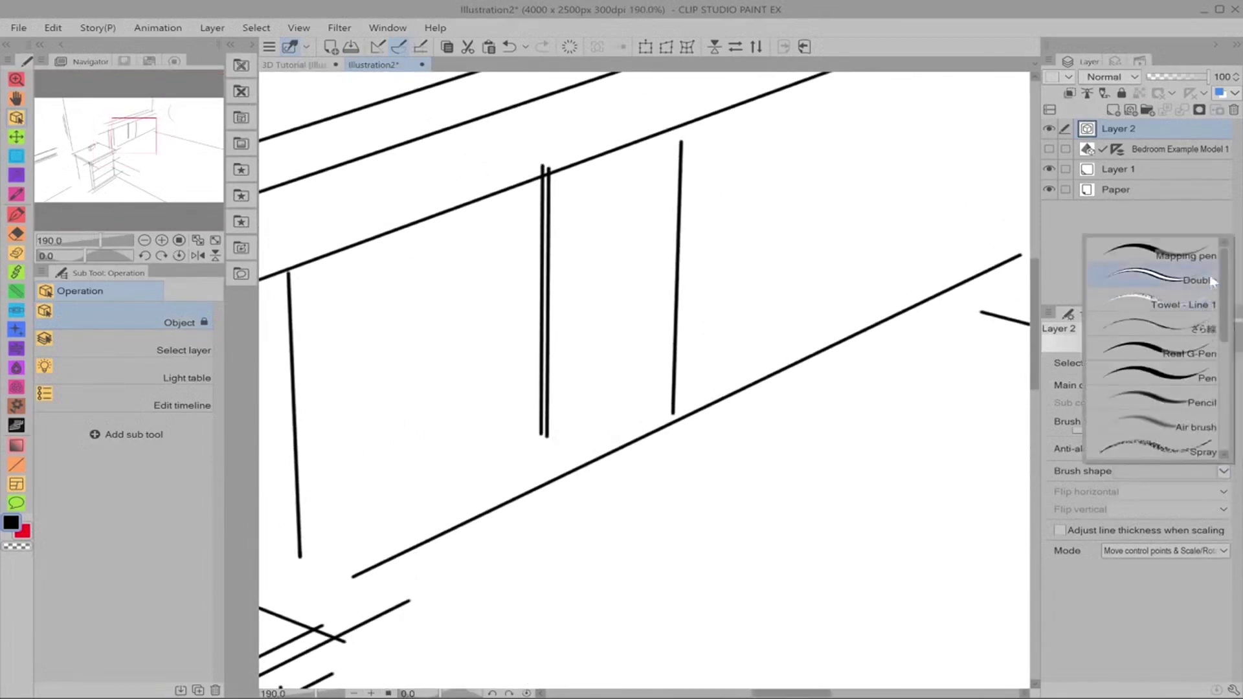
left_click(1195, 348)
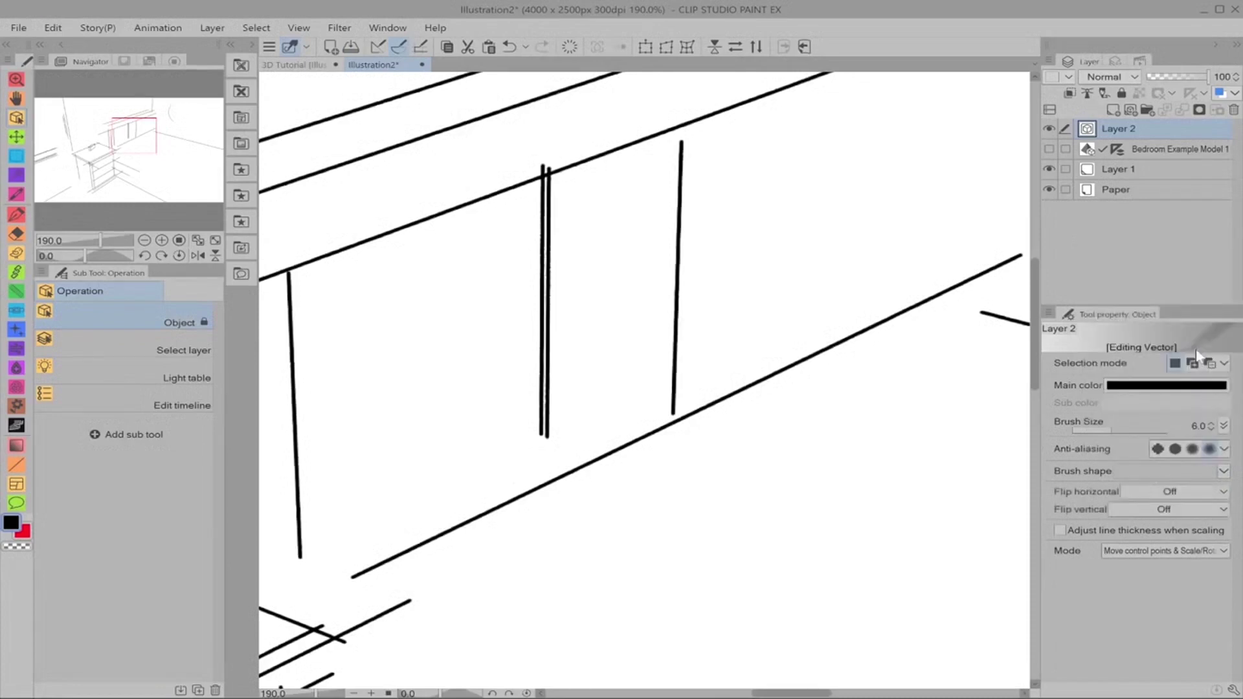
scroll(725, 257, "up", 2)
scroll(725, 257, "down", 6)
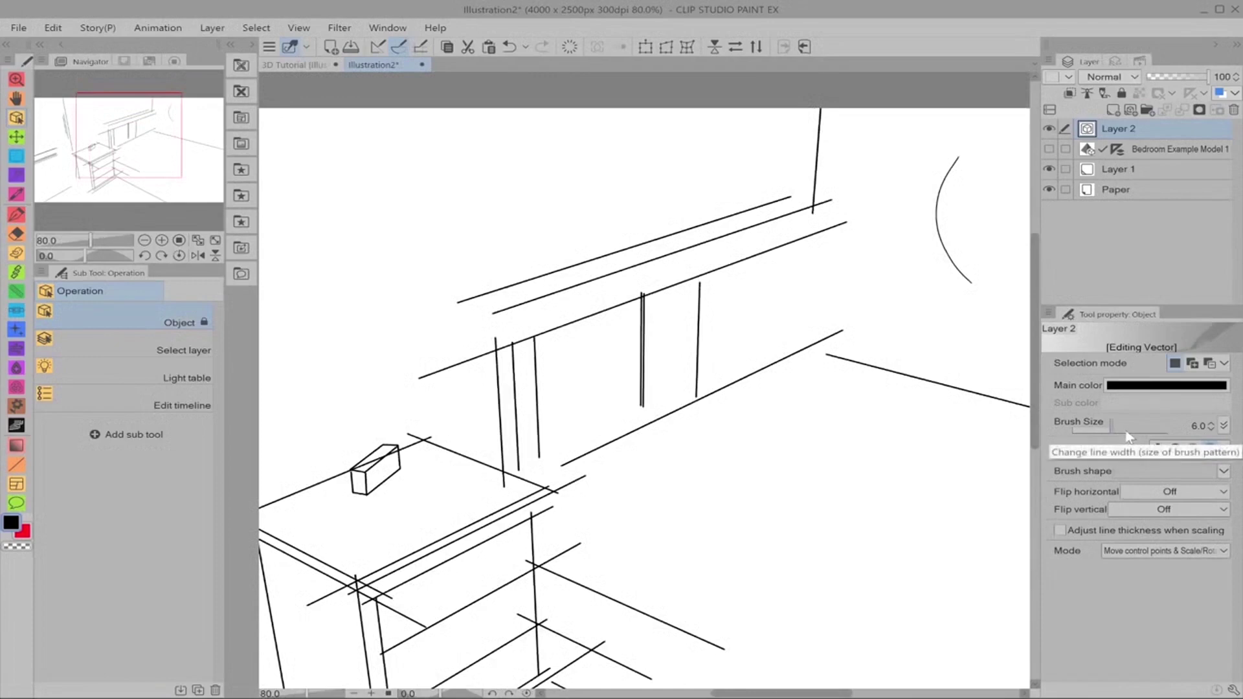
- Adjust the traced lines' brush size until it settles at 4.0
left_click_drag(1129, 437, 1078, 432)
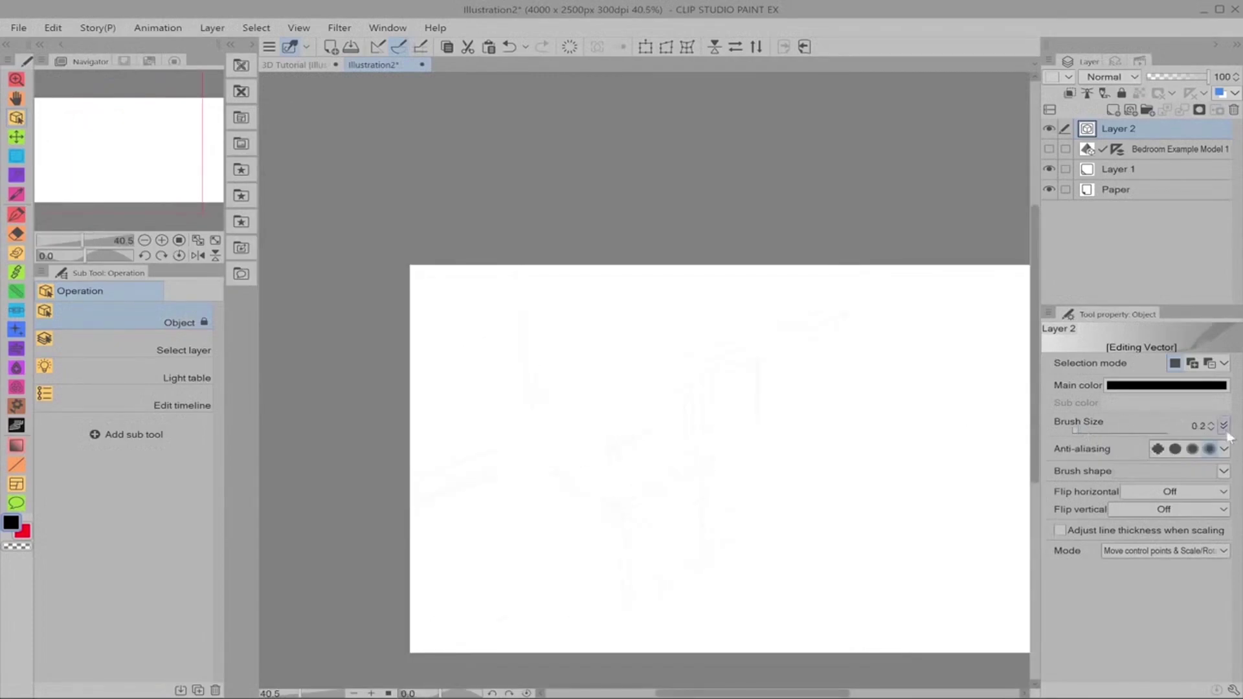
left_click(1211, 423)
left_click(1212, 421)
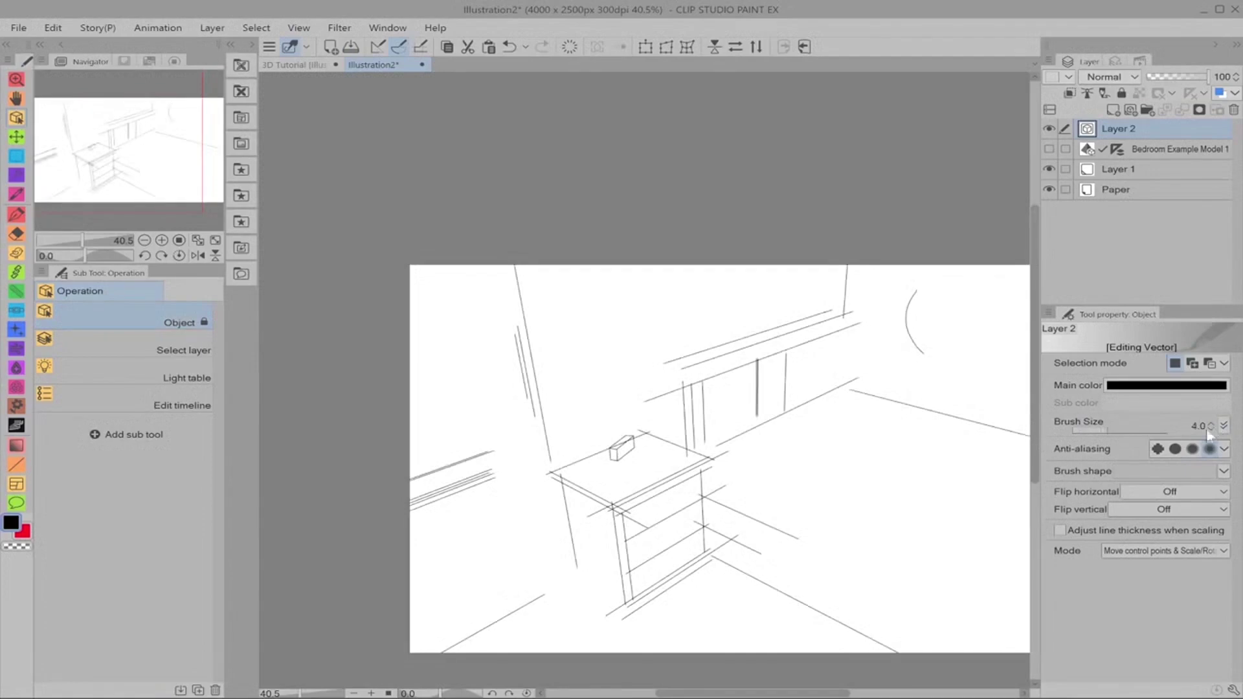
left_click(1160, 426)
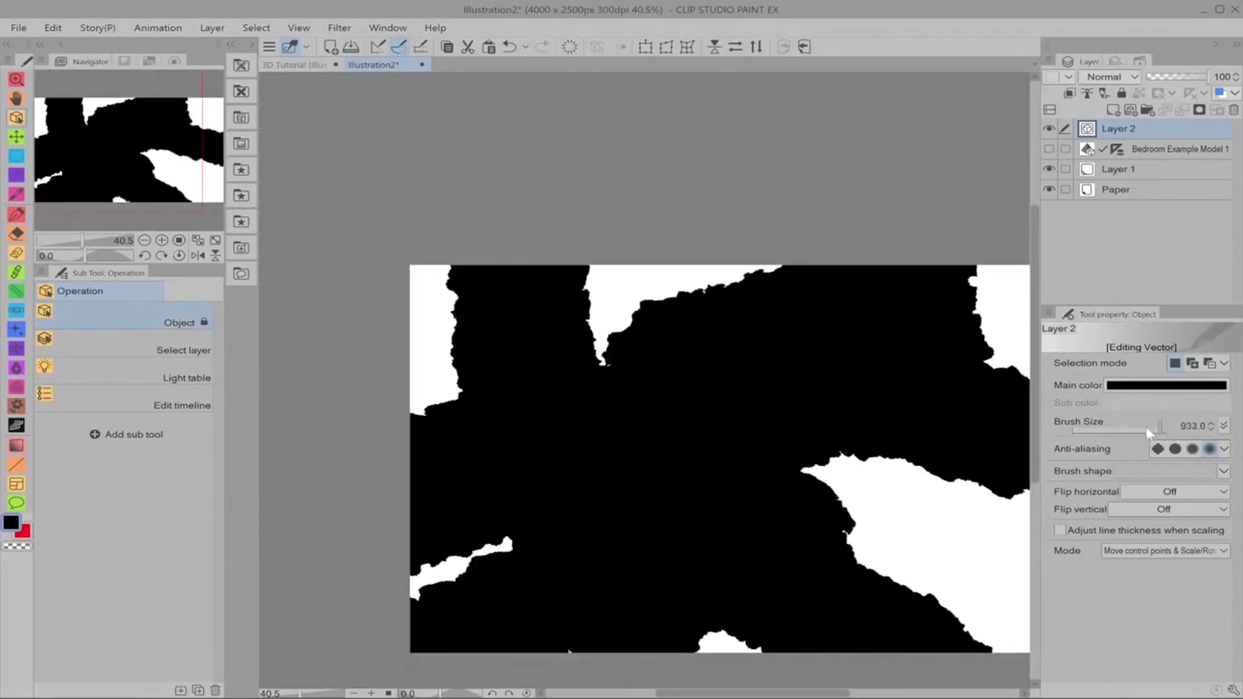
left_click_drag(1147, 427, 1111, 426)
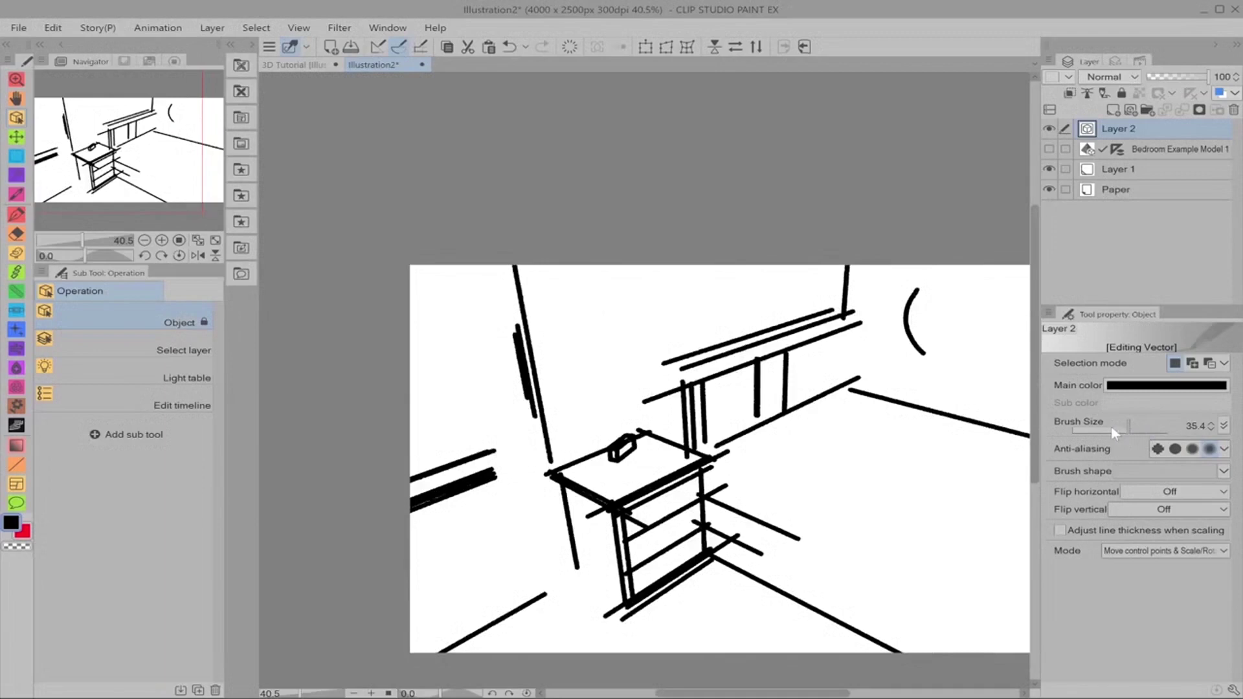
left_click(1211, 428)
left_click(1210, 428)
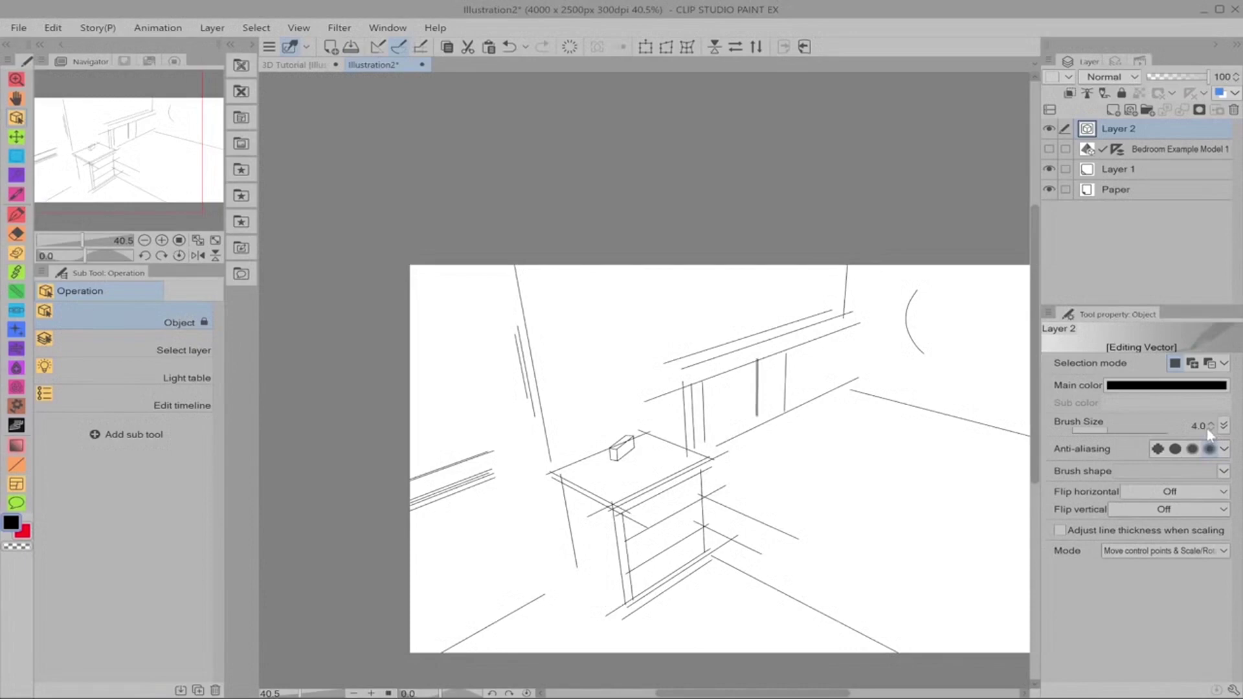
left_click(1223, 471)
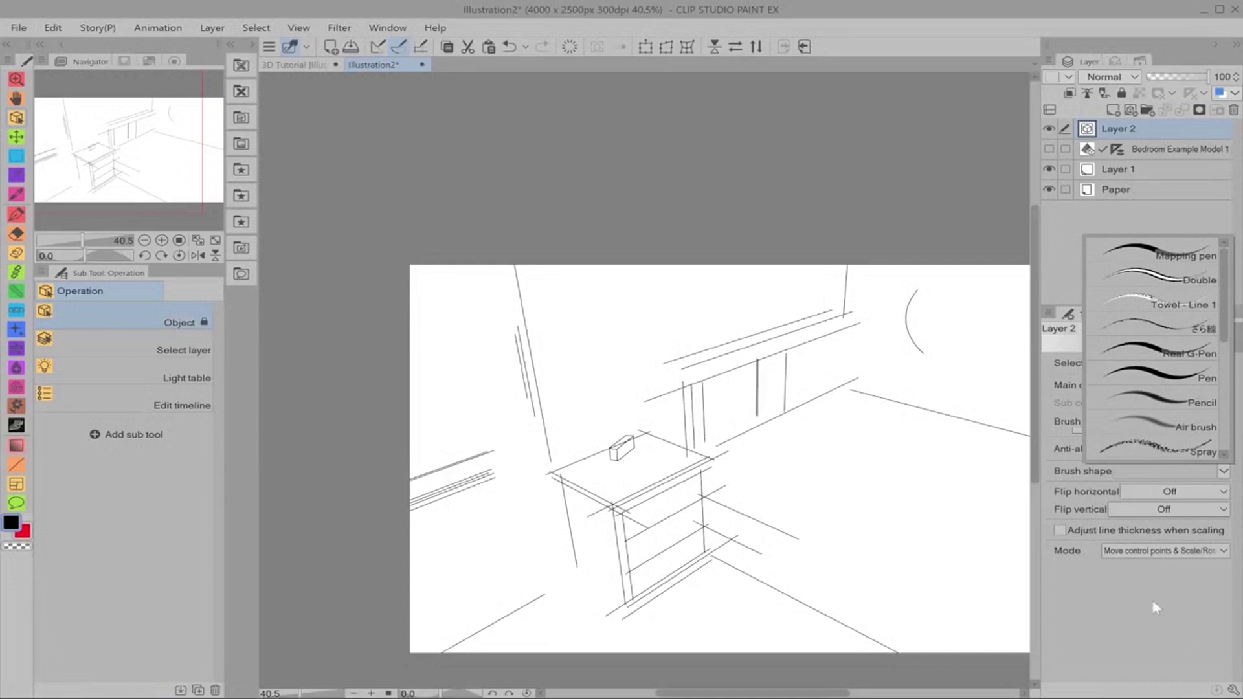
- Duplicate Layer 2 so the traced lines exist on two copies
left_click(1145, 561)
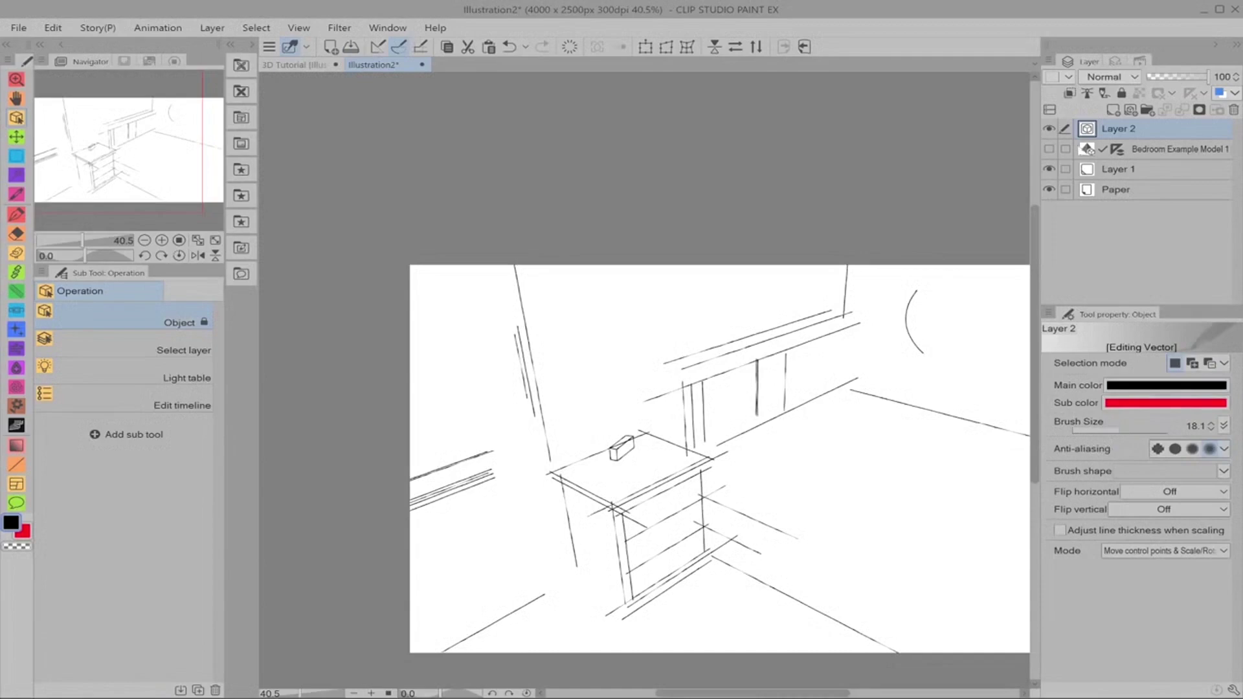
right_click(1127, 153)
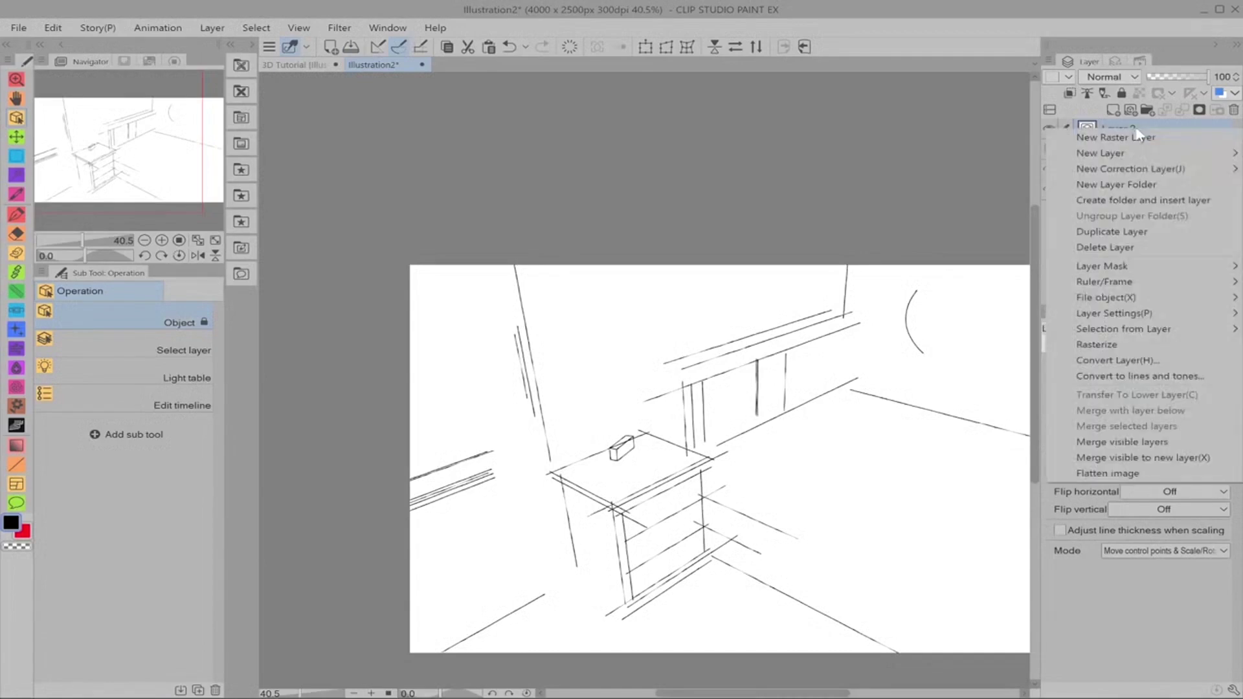
left_click(1130, 281)
- Give the copy's lines a different brush shape and brush size 1.0, then select the upper Layer 2
left_click(1223, 470)
left_click(1180, 403)
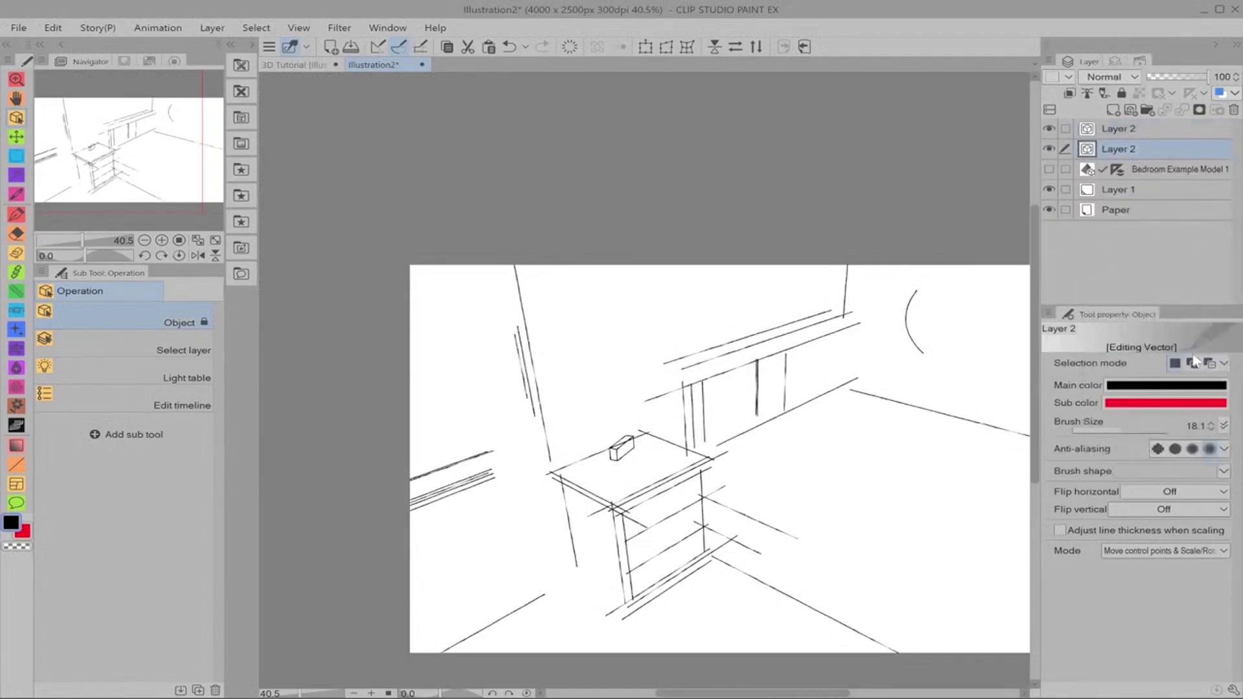
left_click(1092, 432)
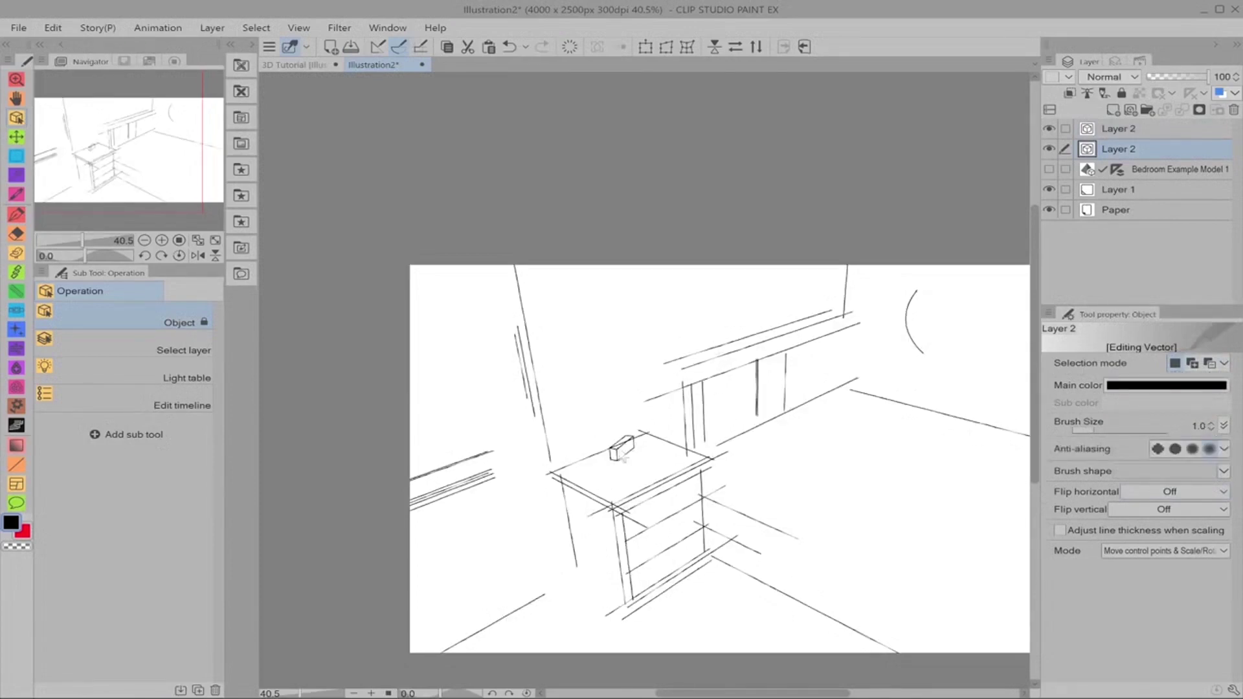
left_click(1186, 129)
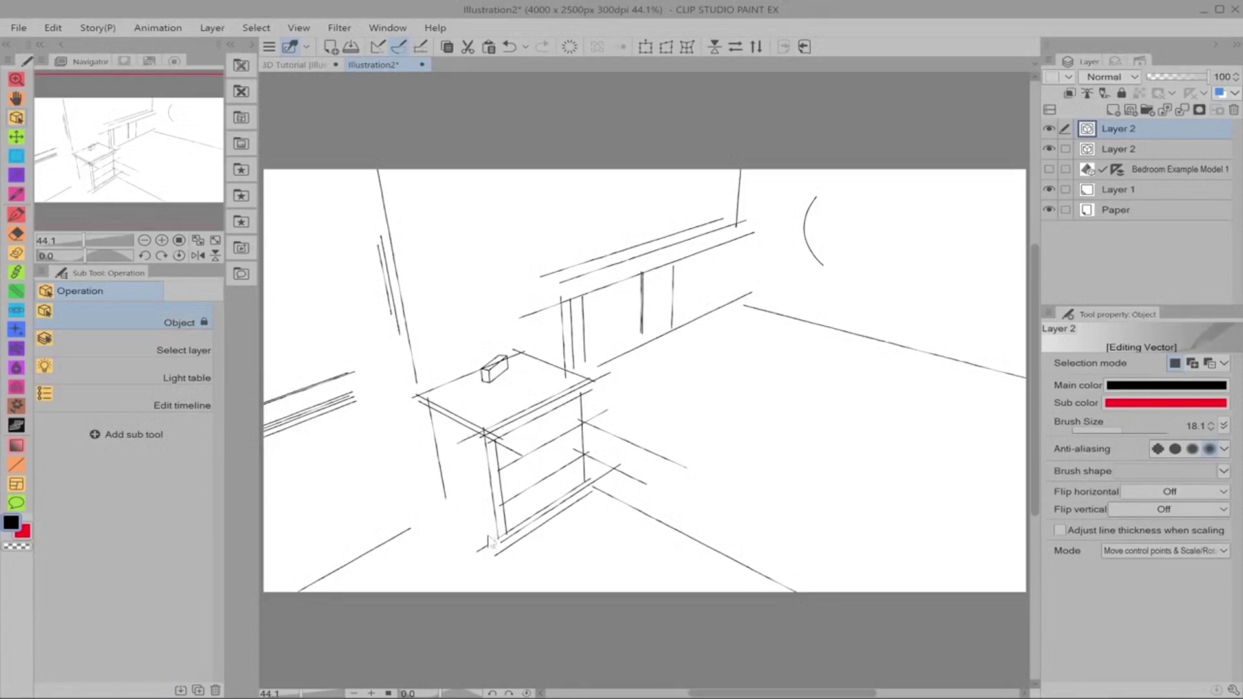
- Undo the last change and pick the Thicken/Narrow line correction tool at strength 1.0
key("ctrl+z")
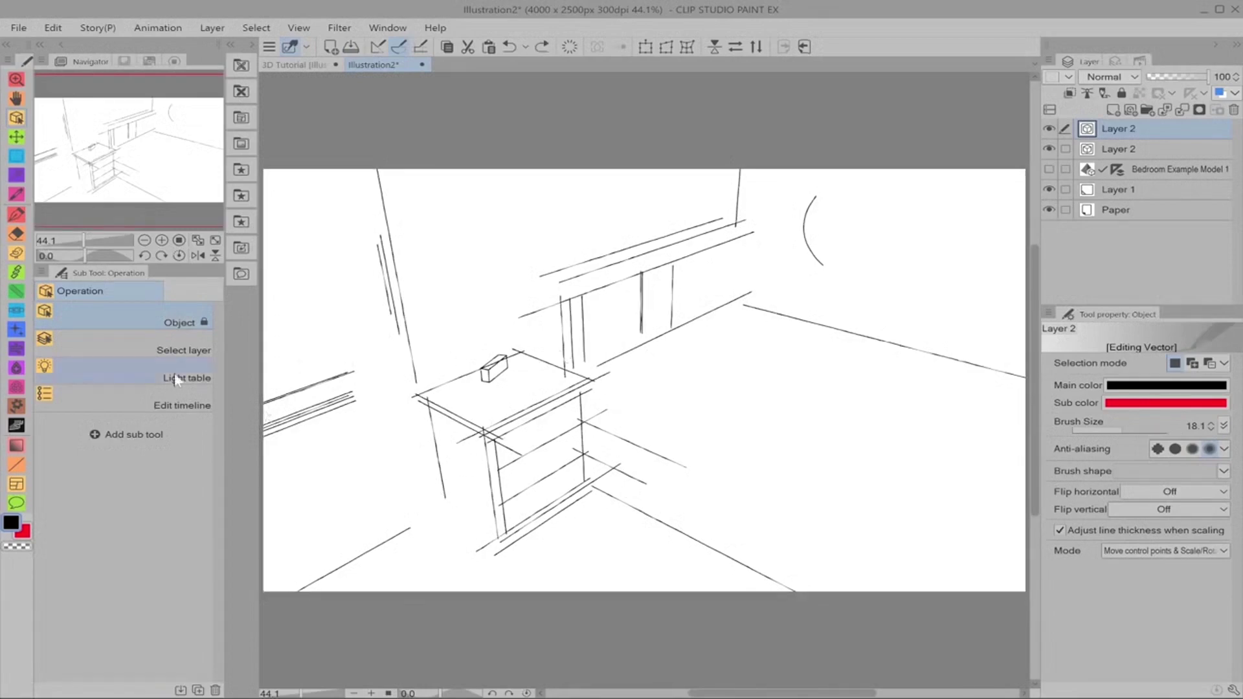
left_click(16, 465)
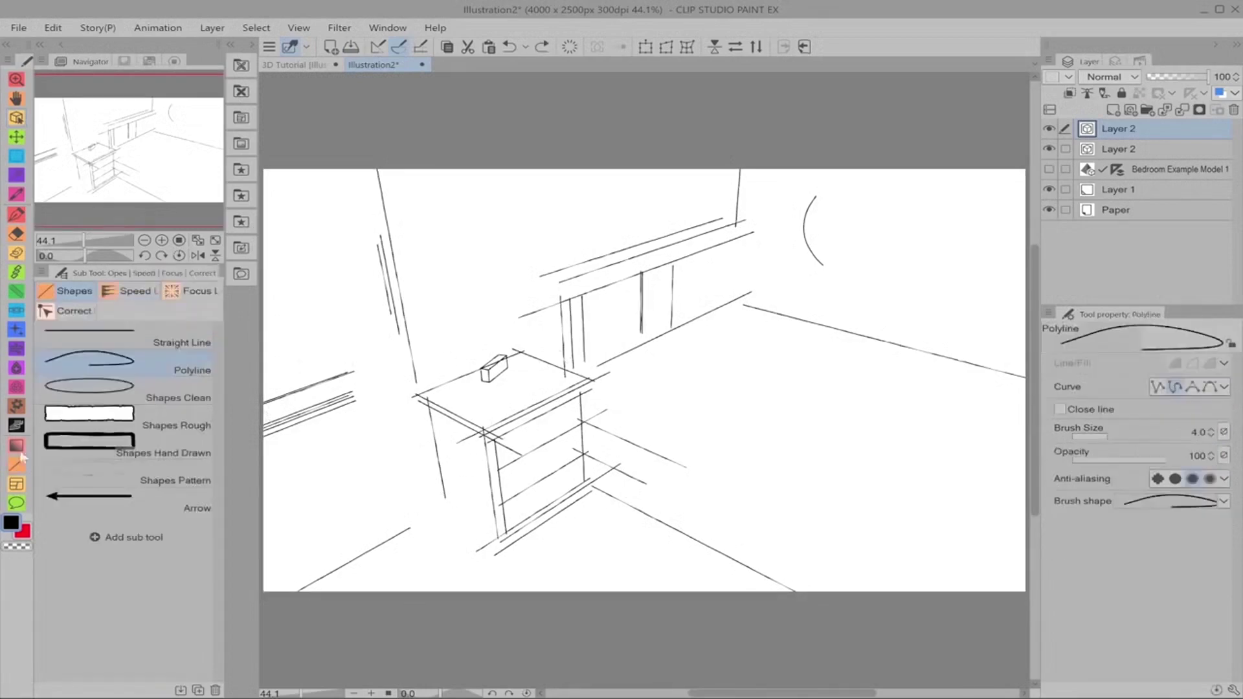
left_click(73, 313)
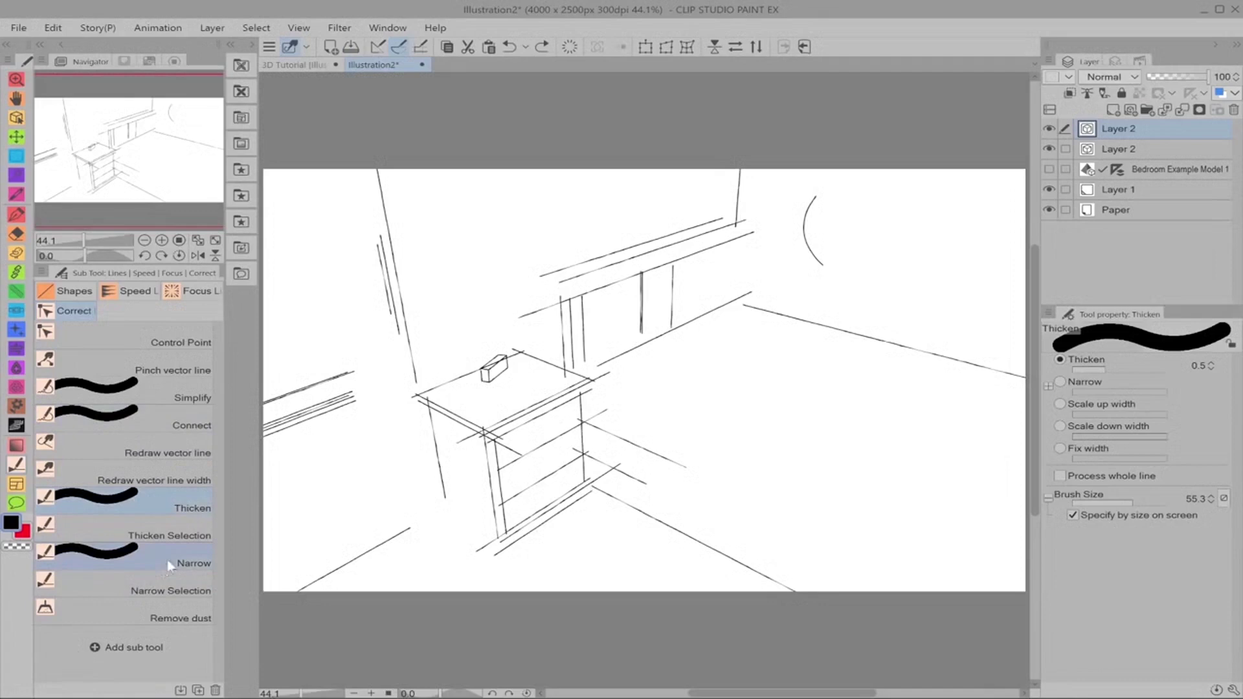
scroll(528, 332, "up", 3)
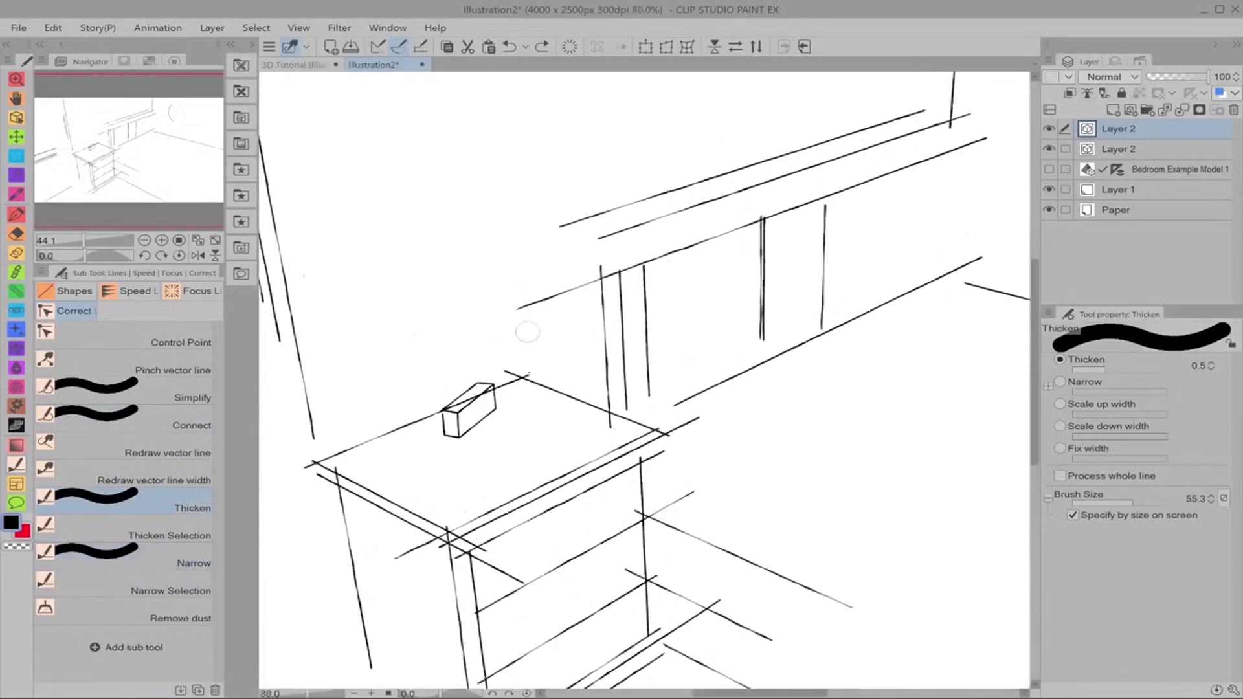
left_click(342, 482)
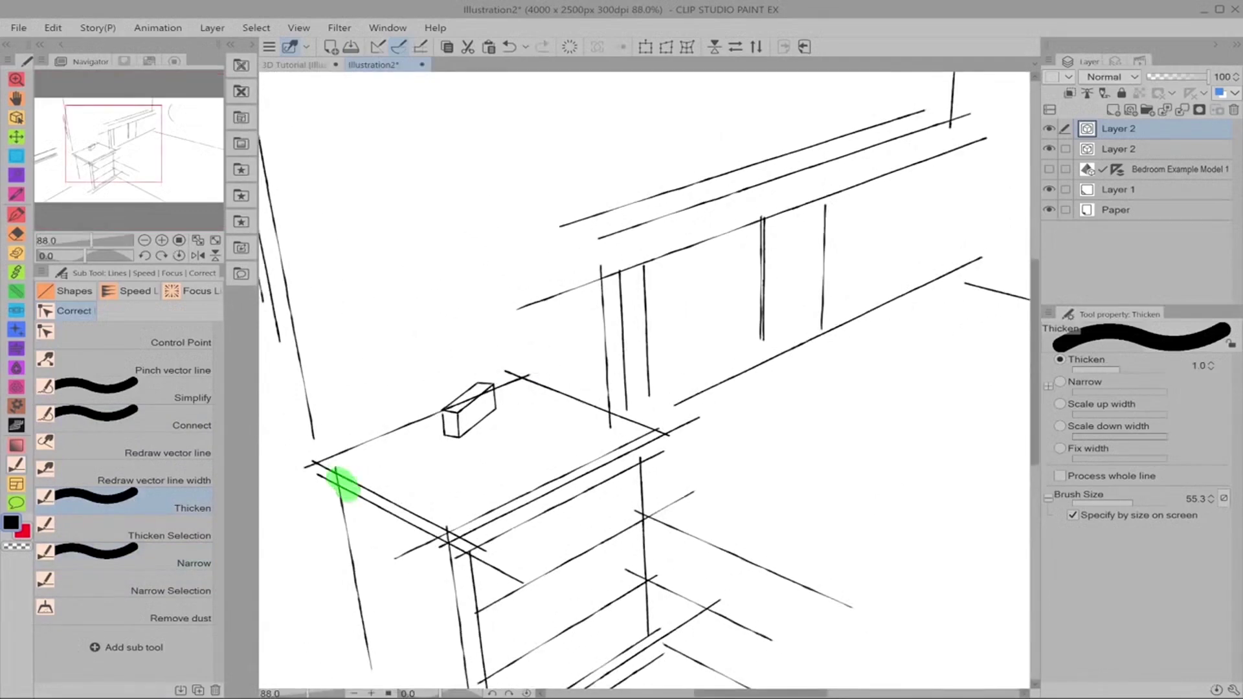
- Thicken and narrow the desk's front-left edge and the desktop's back edge near the box
left_click(345, 490)
key("period")
key("period")
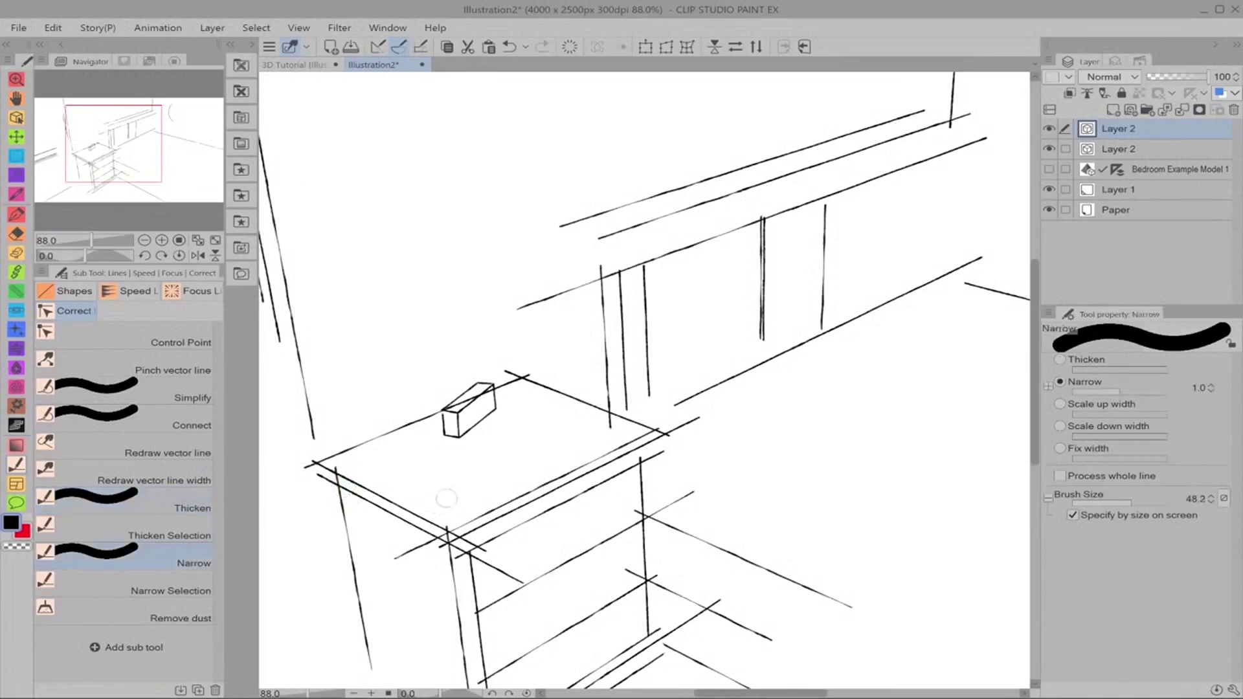
left_click_drag(363, 499, 418, 523)
left_click_drag(428, 418, 402, 425)
left_click(194, 502)
left_click(508, 383)
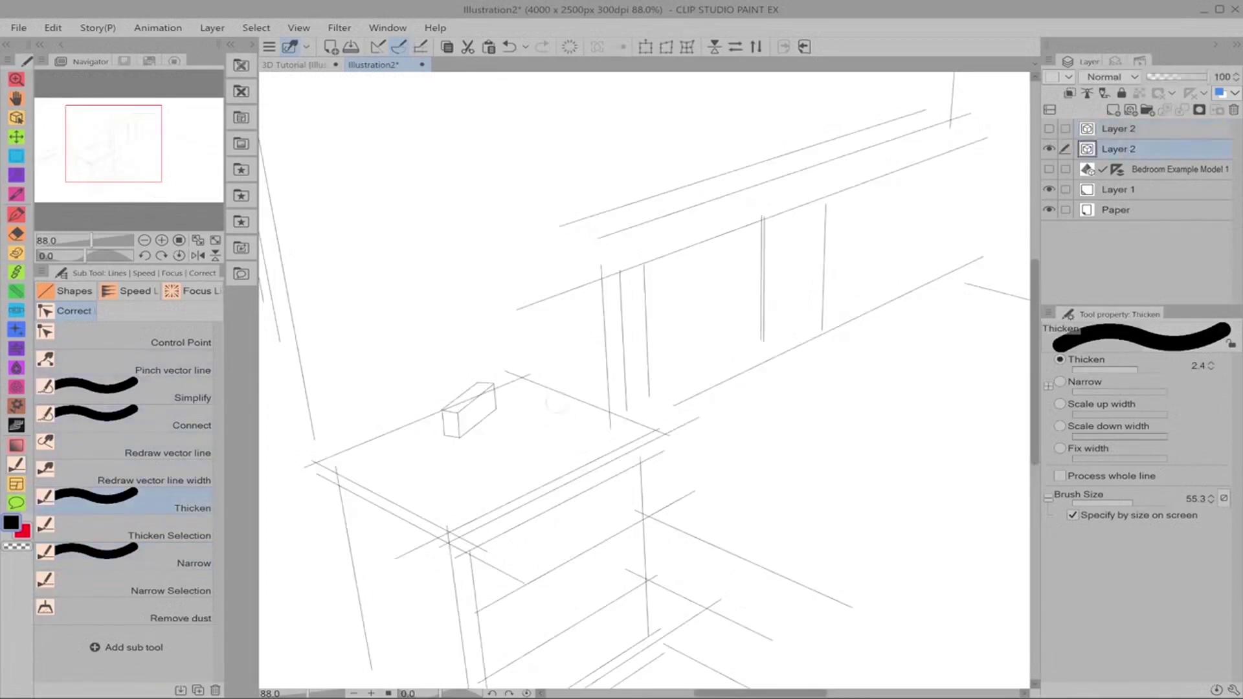
- Hide the upper Layer 2 copy and thicken the desk's front-left corner and desktop lines
left_click(536, 386)
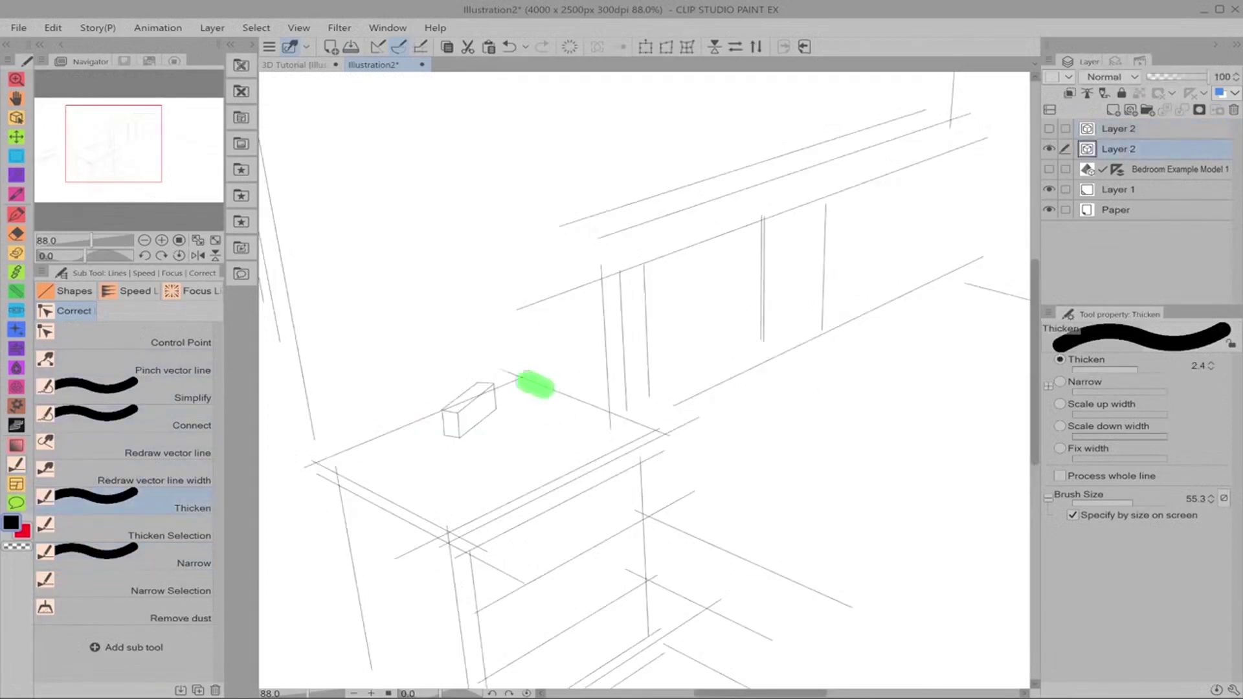
left_click_drag(317, 456, 348, 471)
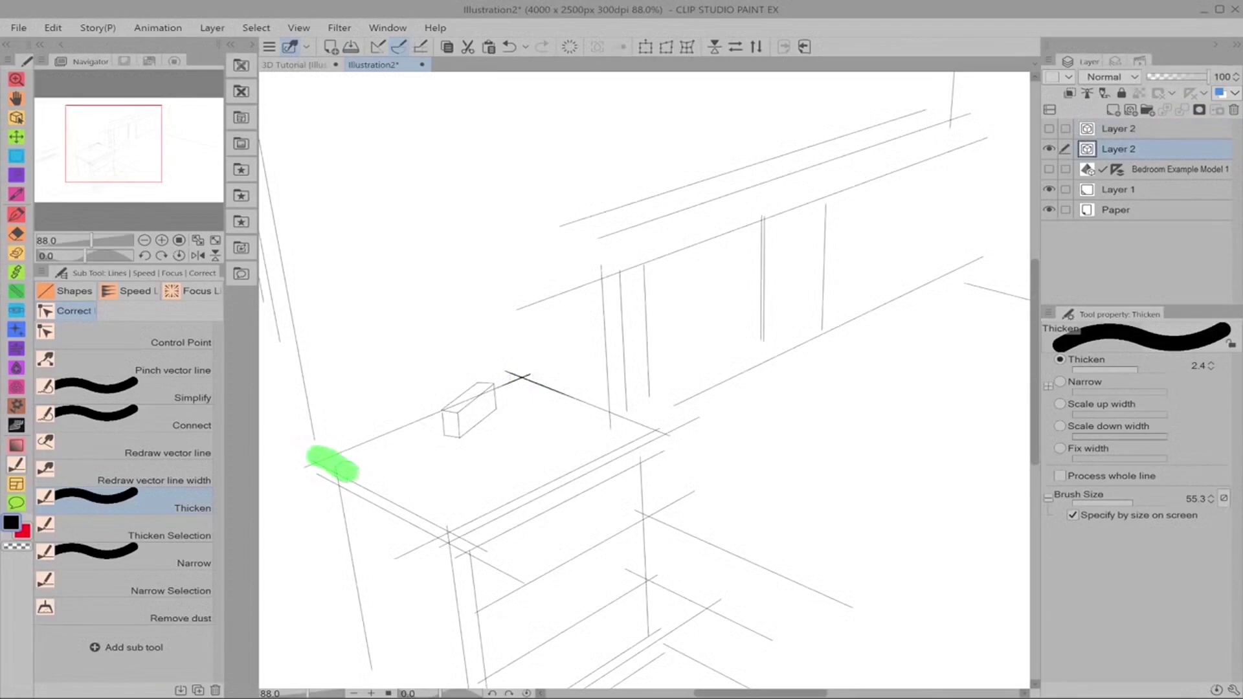
left_click_drag(803, 247, 453, 540)
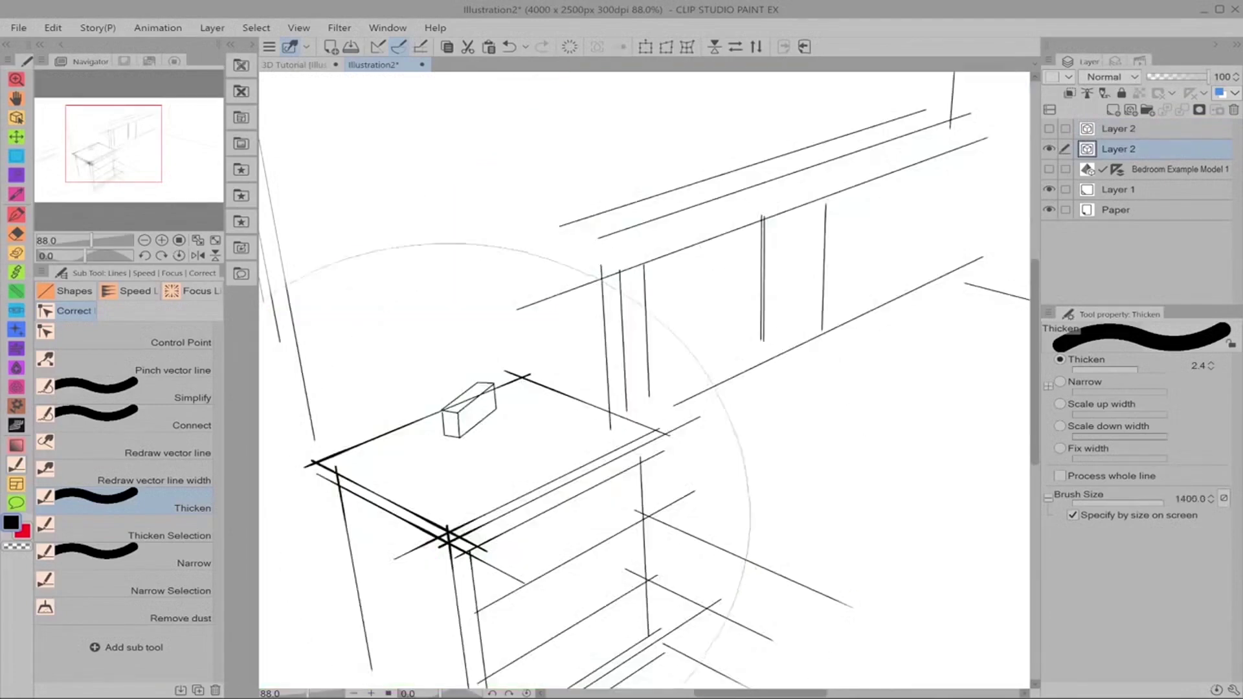
scroll(637, 346, "down", 3)
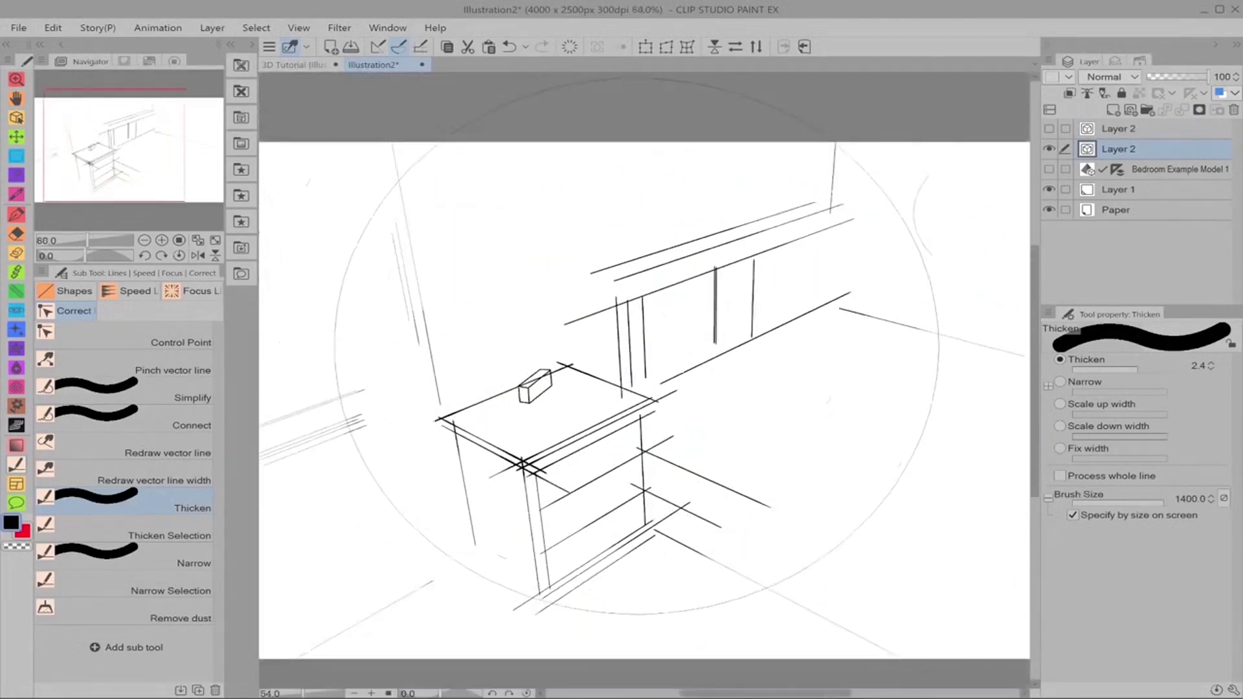
scroll(637, 346, "up", 4)
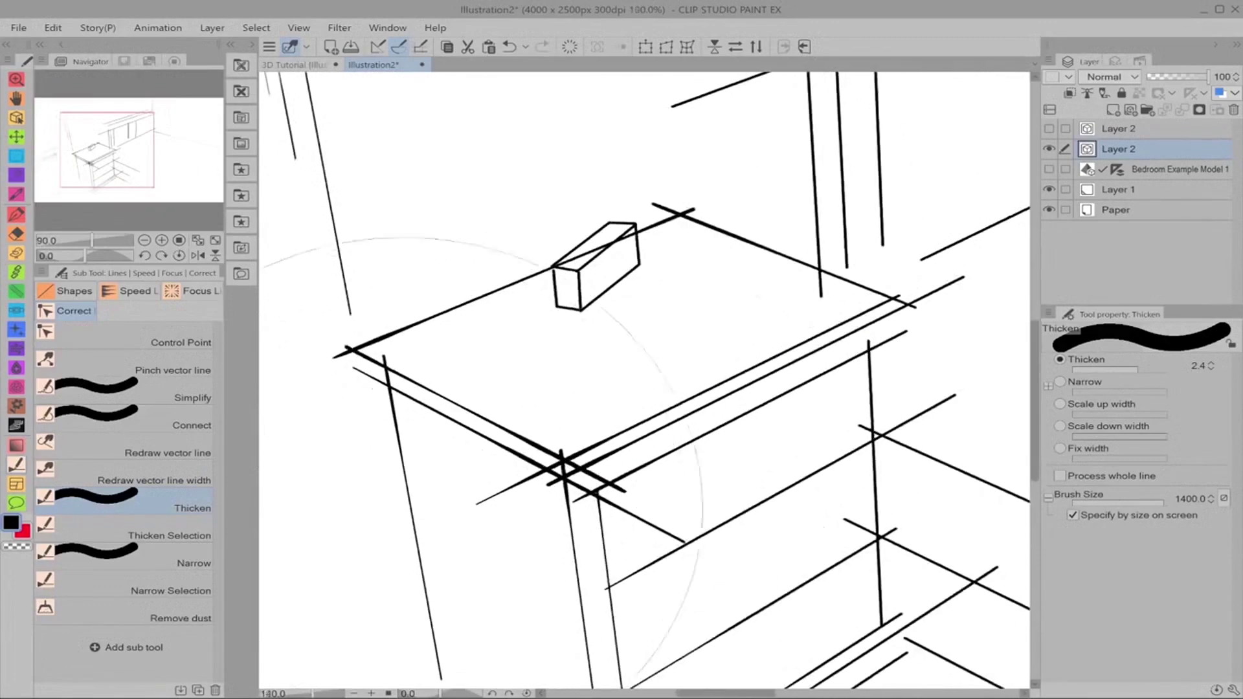
- Pan and zoom out so the desk sits at the left of the view
left_click_drag(492, 476, 616, 327)
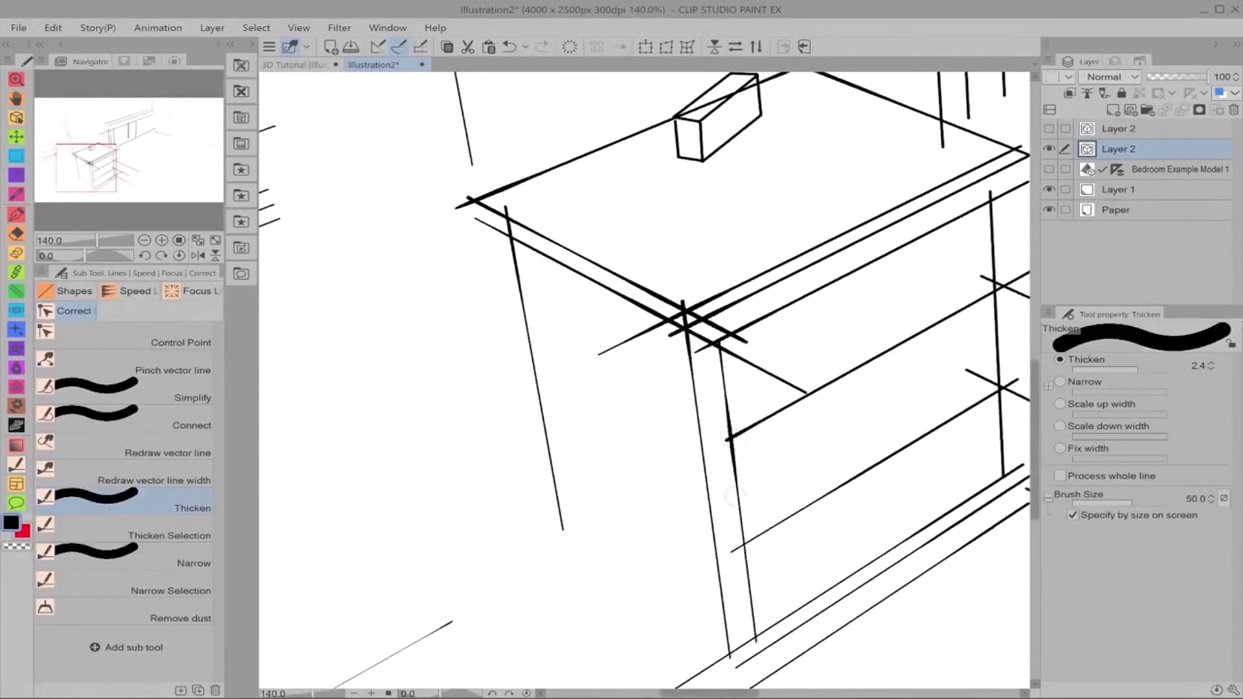
key("space")
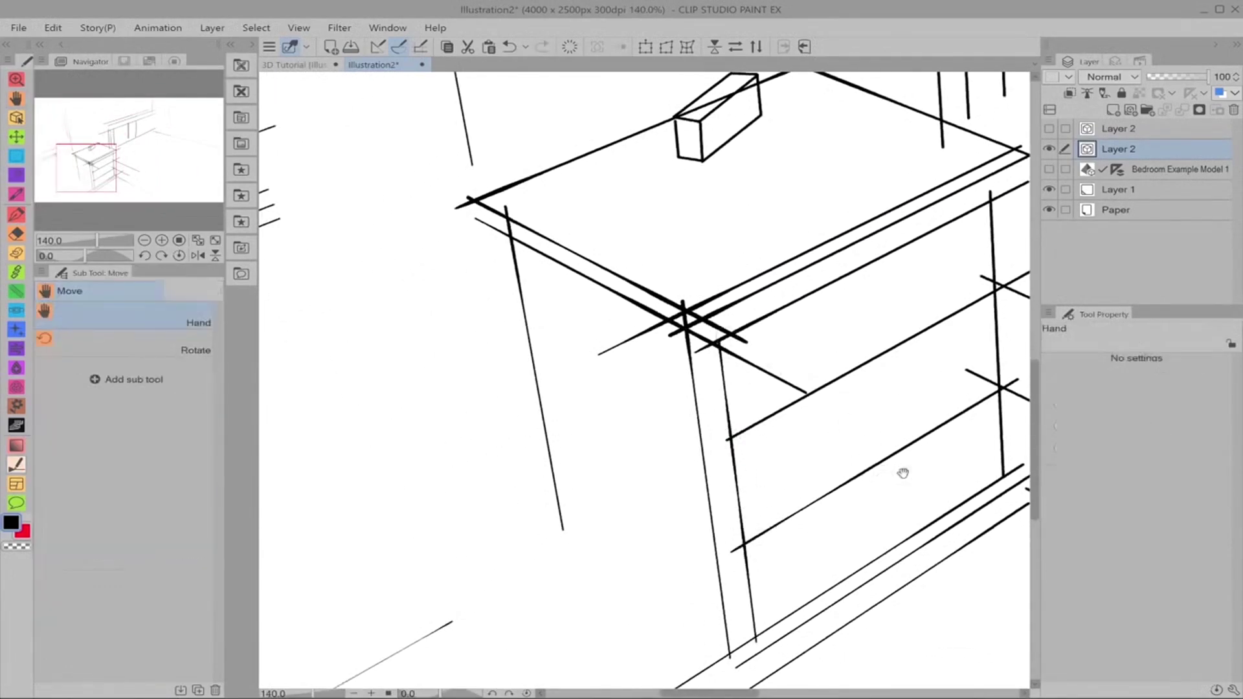
scroll(903, 473, "down", 4)
left_click_drag(907, 492, 483, 486)
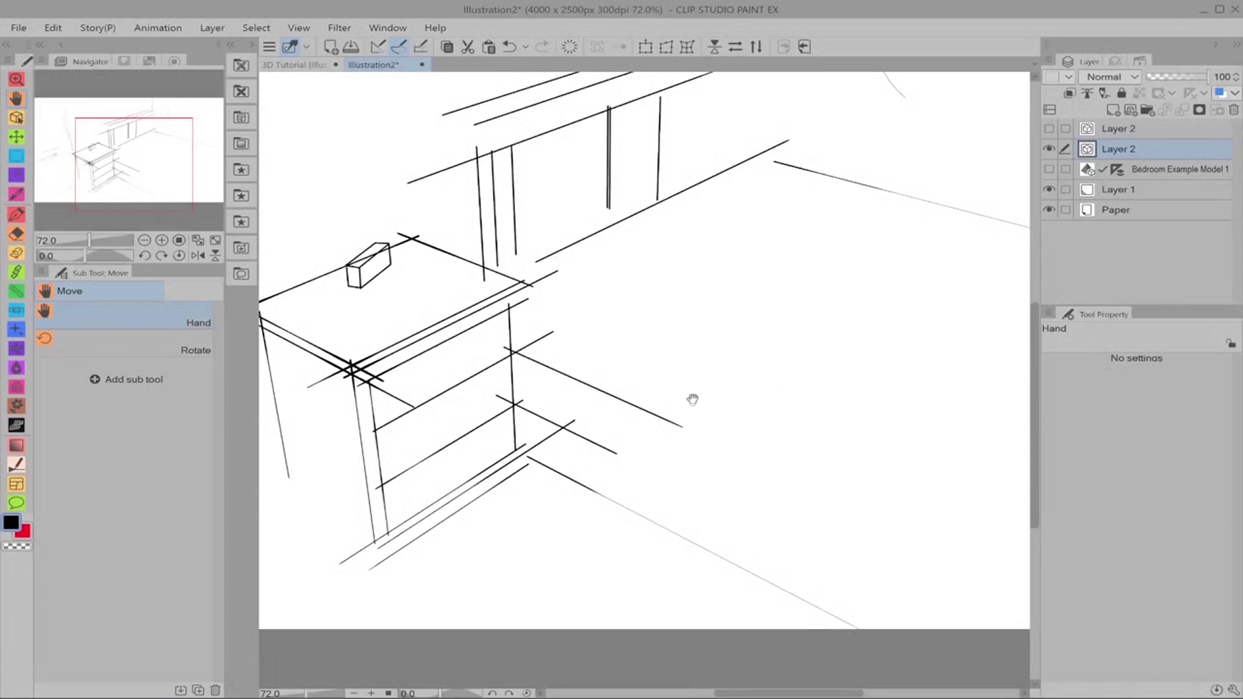
mouse_move(520, 372)
left_mouse_down()
mouse_move(643, 486)
mouse_move(613, 449)
left_mouse_up()
scroll(614, 449, "down", 3)
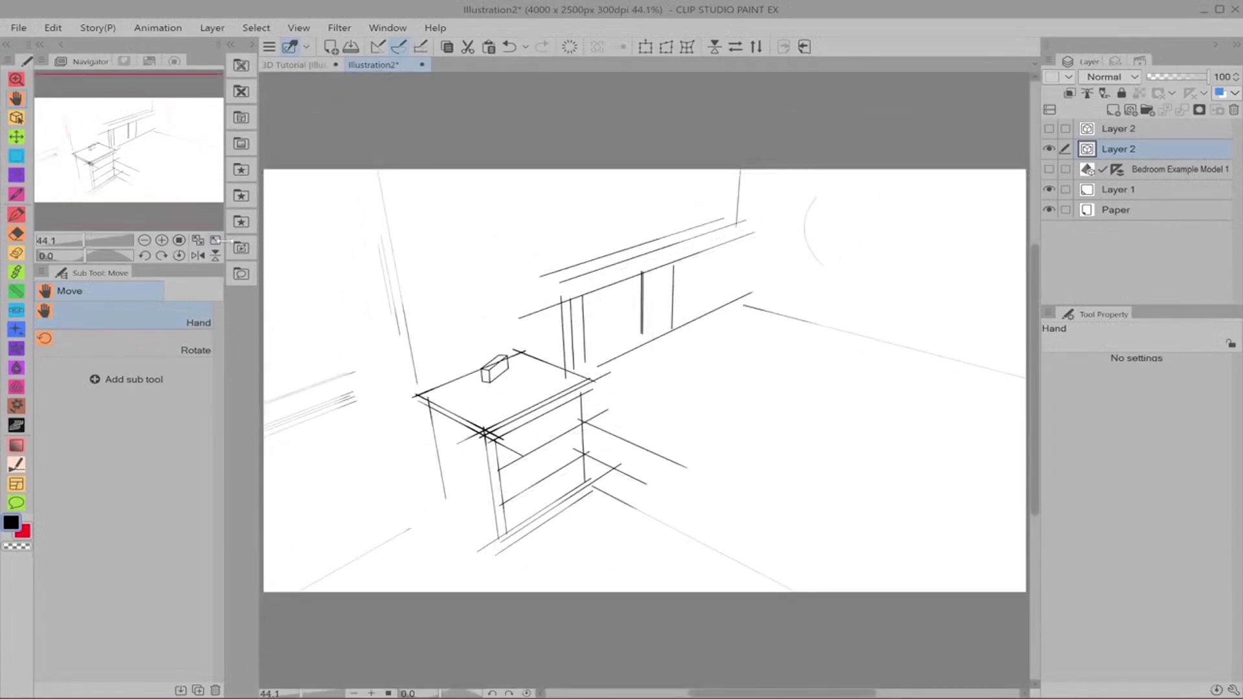
- Set the Vector eraser to Erase up to intersection and trim the overshooting stubs around the desk corner
left_click(16, 234)
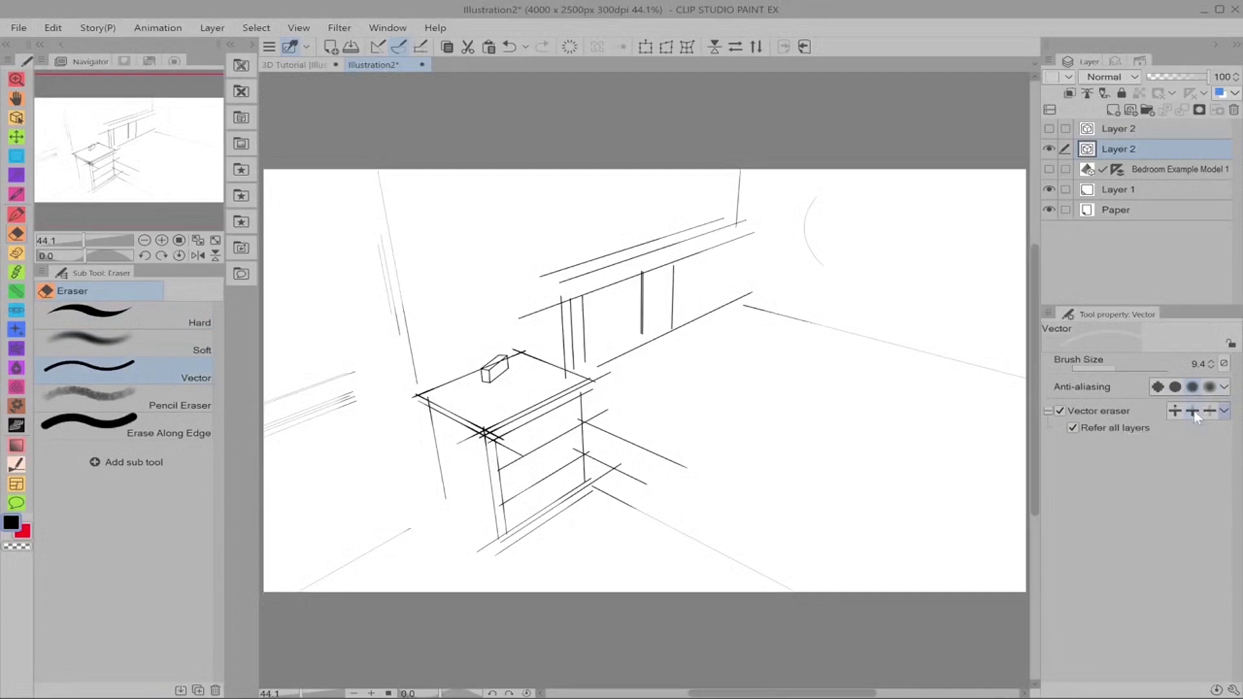
left_click(1194, 413)
scroll(499, 506, "up", 5)
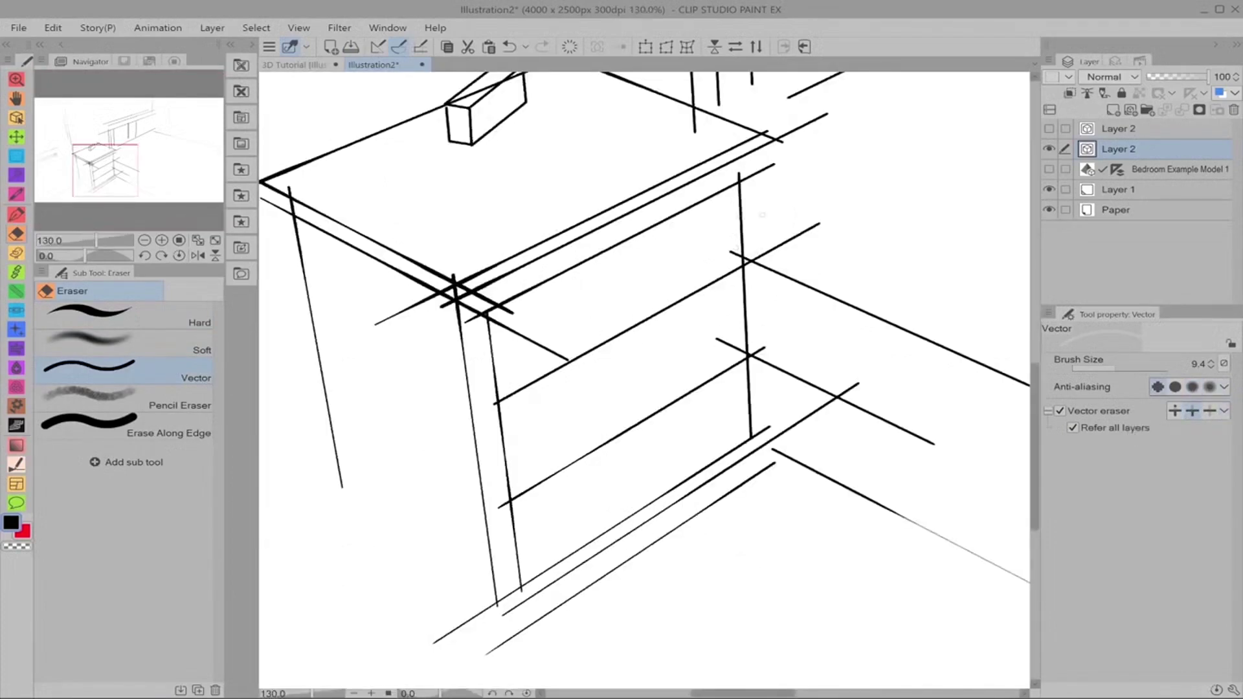
left_click_drag(780, 246, 854, 173)
left_click(737, 255)
left_click(759, 349)
left_click(849, 389)
- Zoom out slightly and trim the overshooting stubs at the cabinet's front corner
key("ctrl+minus")
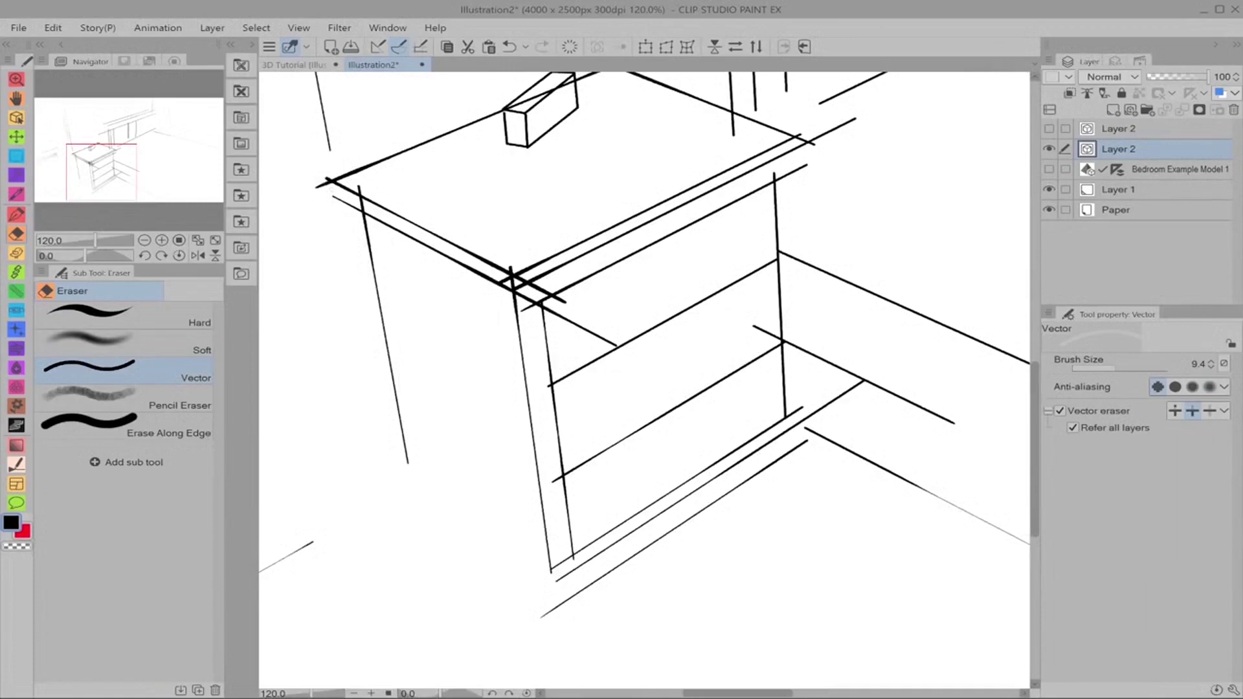
left_click(513, 283)
left_click(511, 270)
left_click(538, 290)
left_click_drag(533, 285, 524, 298)
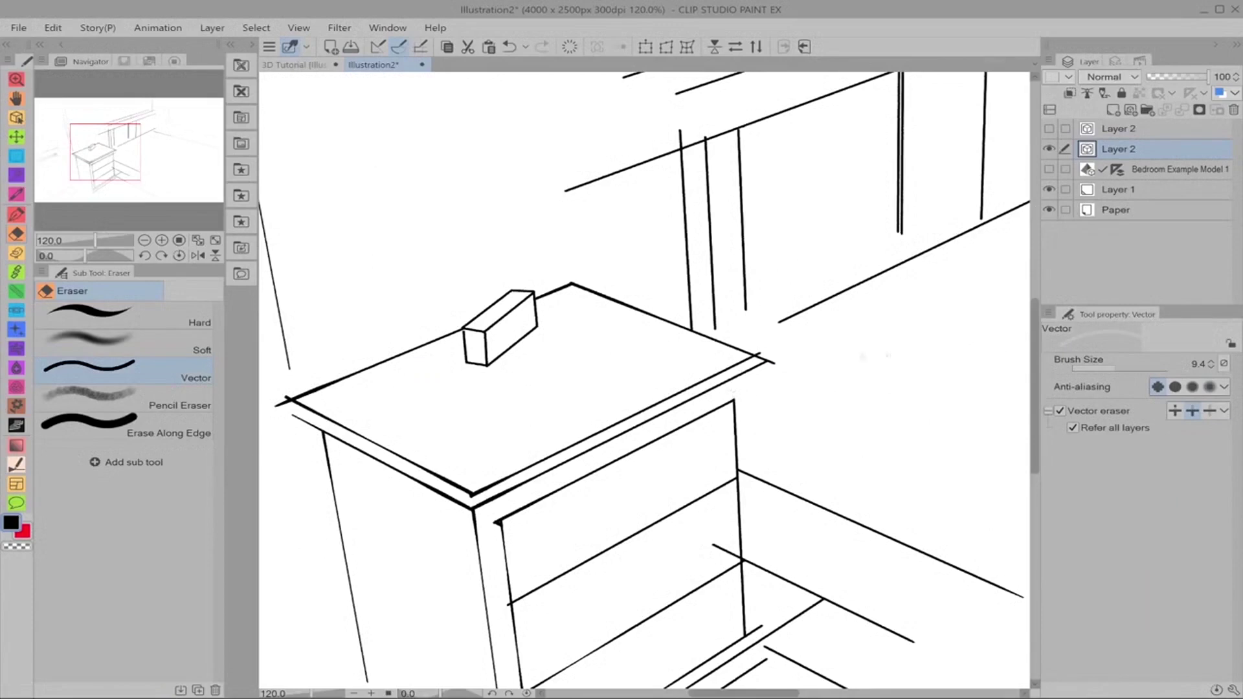
scroll(644, 382, "down", 5)
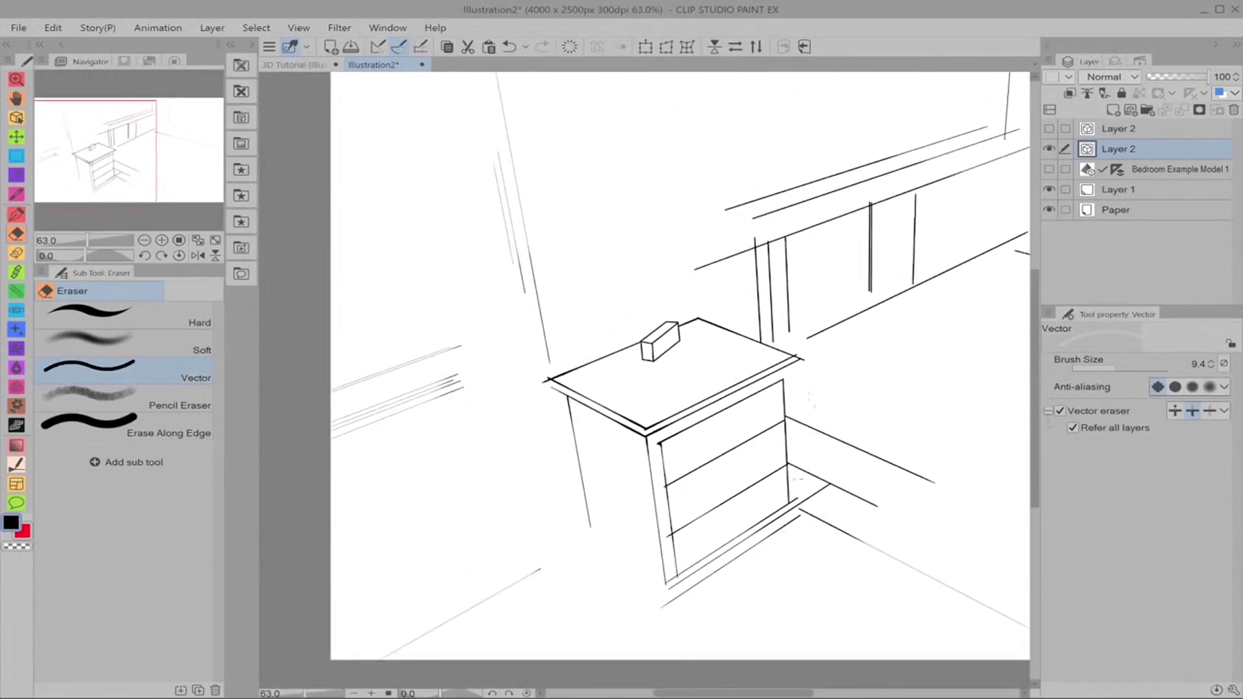
scroll(675, 349, "down", 2)
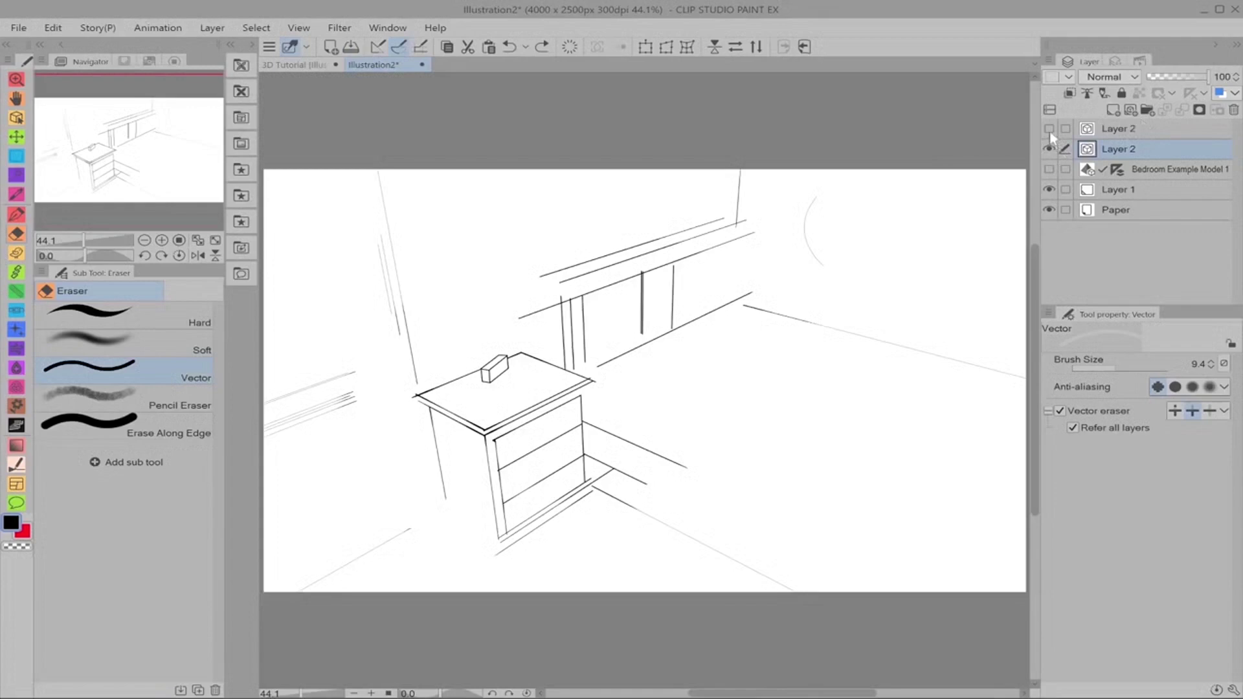
- Delete both Layer 2 copies and show the Bedroom Example Model 1 layer at 100% opacity
left_click(1049, 129)
left_click(1145, 130)
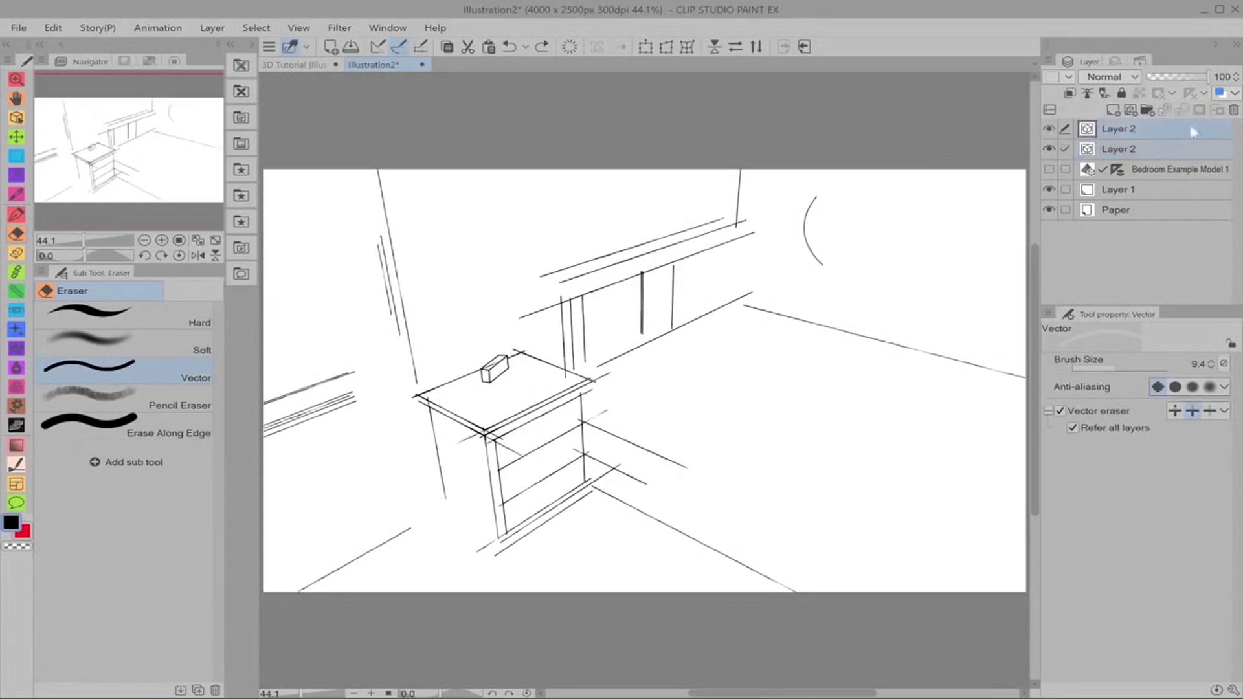
left_click(1234, 110)
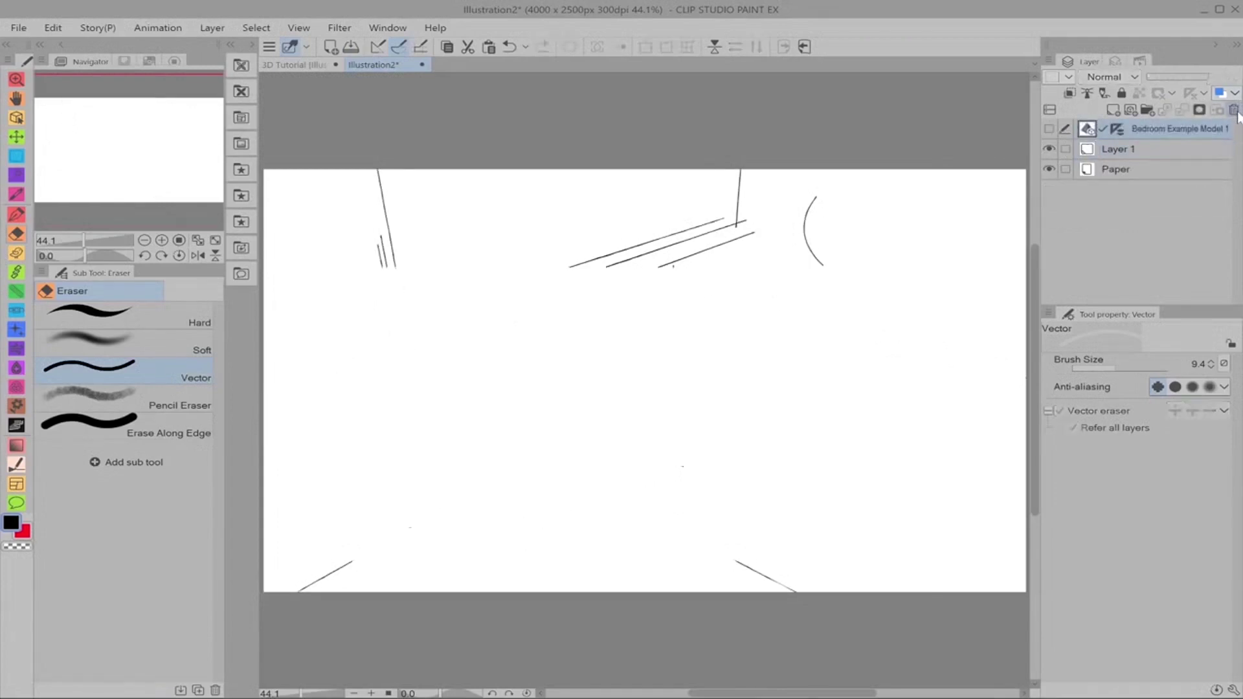
left_click(1049, 129)
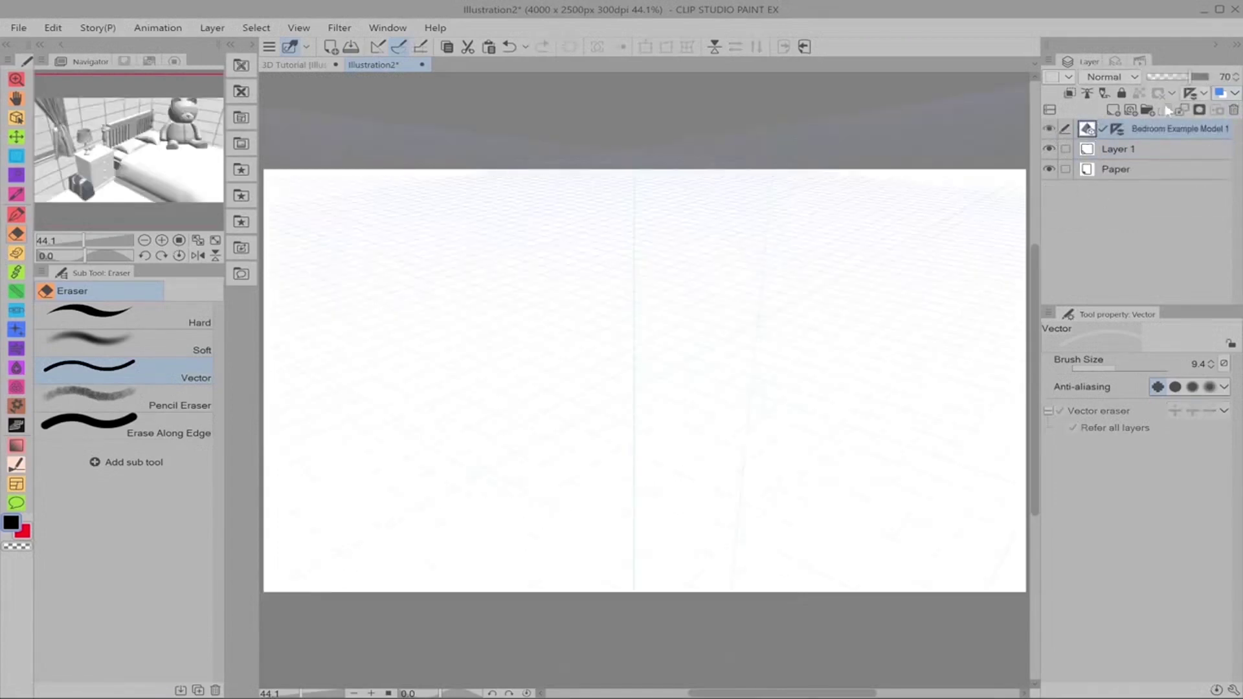
left_click(1203, 77)
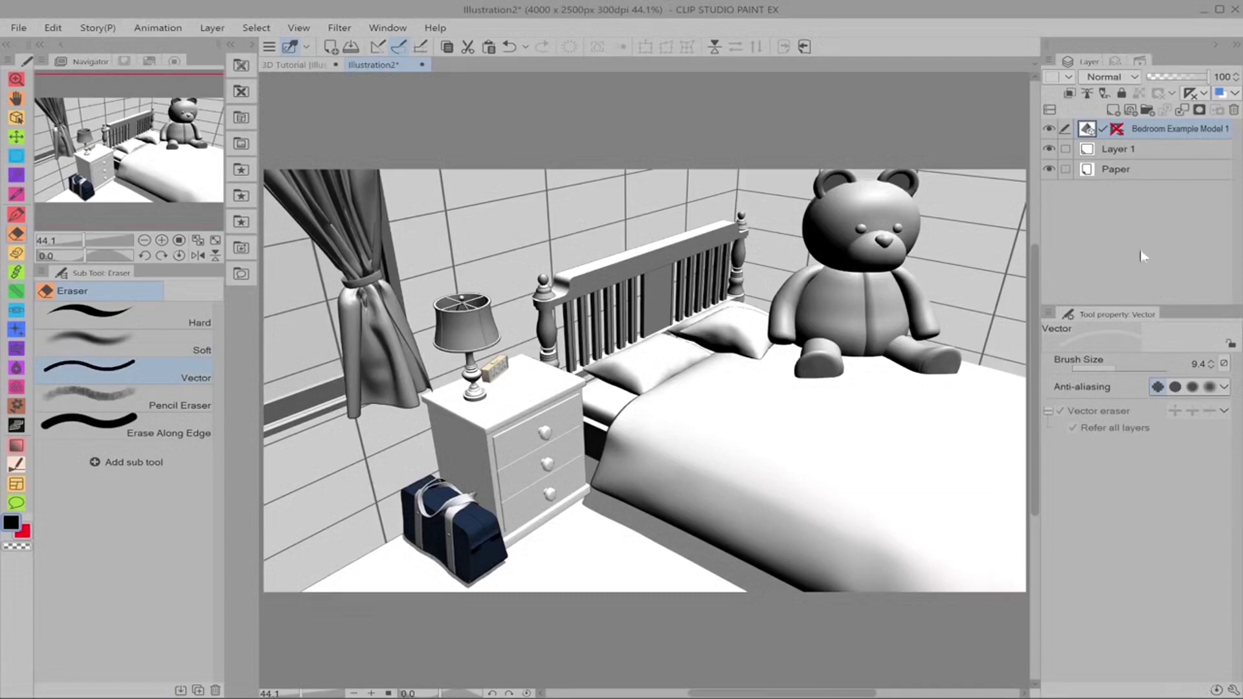
- Open the Layer Property tab, then briefly open and dismiss the Window and Layer menus
left_click(1119, 65)
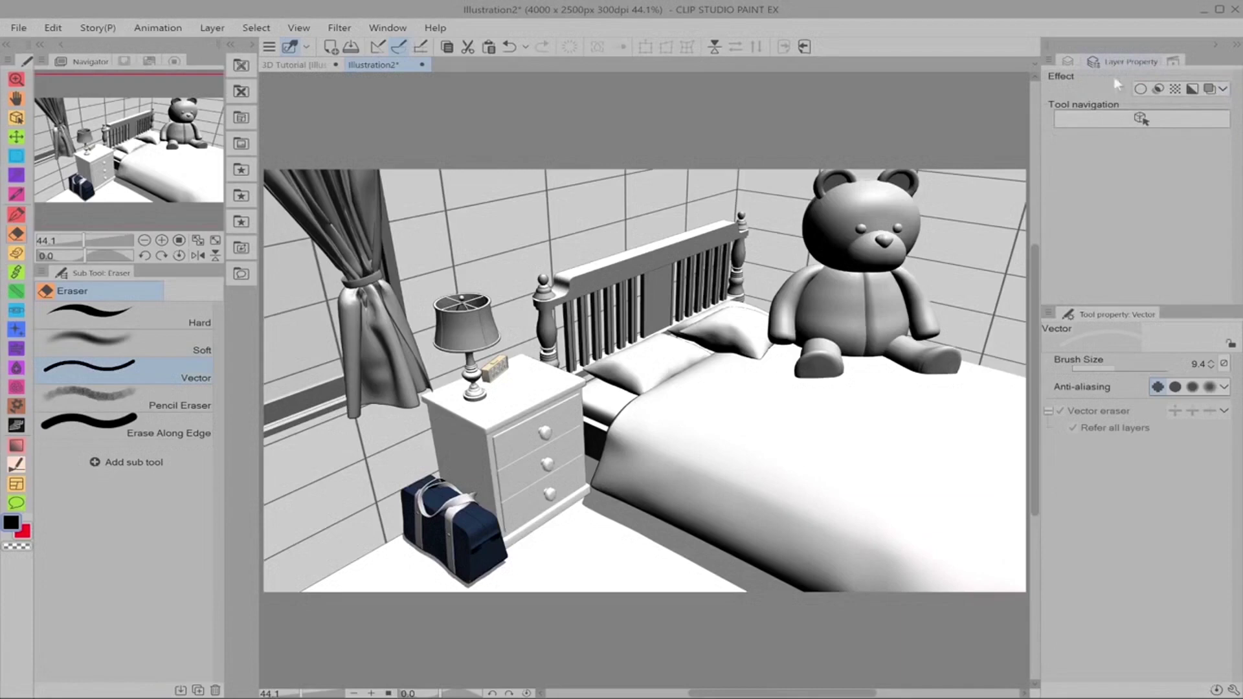
left_click(390, 28)
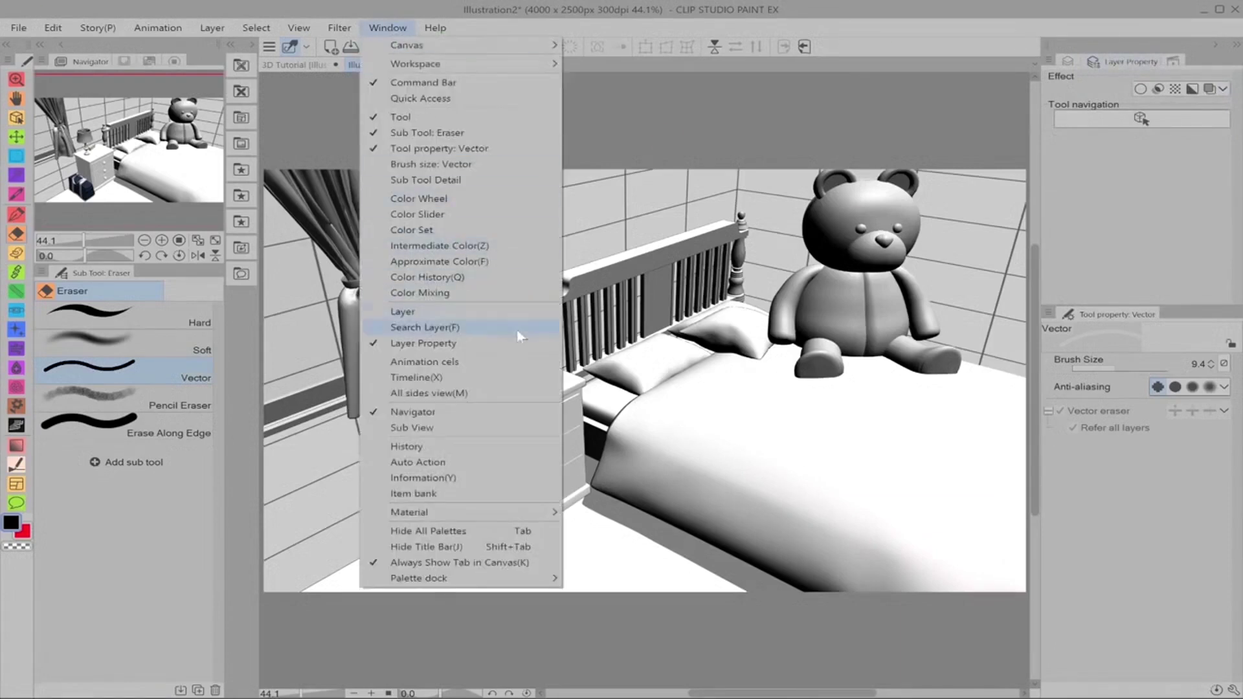
left_click(779, 2)
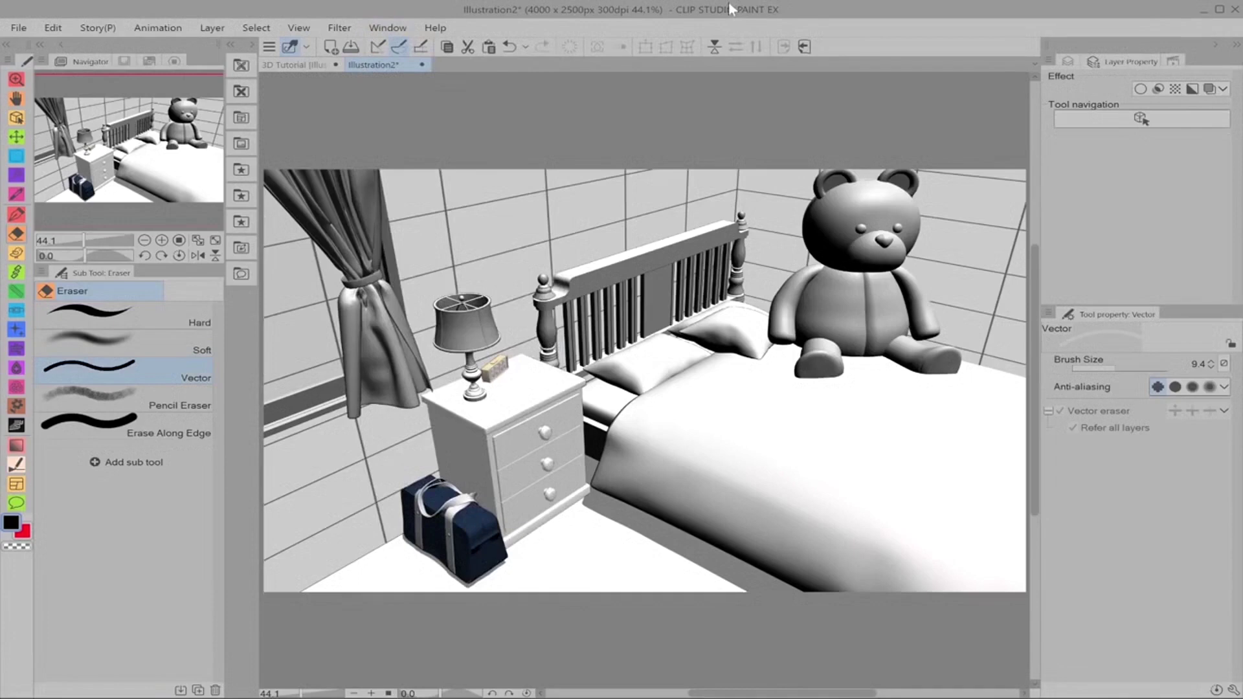
left_click(212, 28)
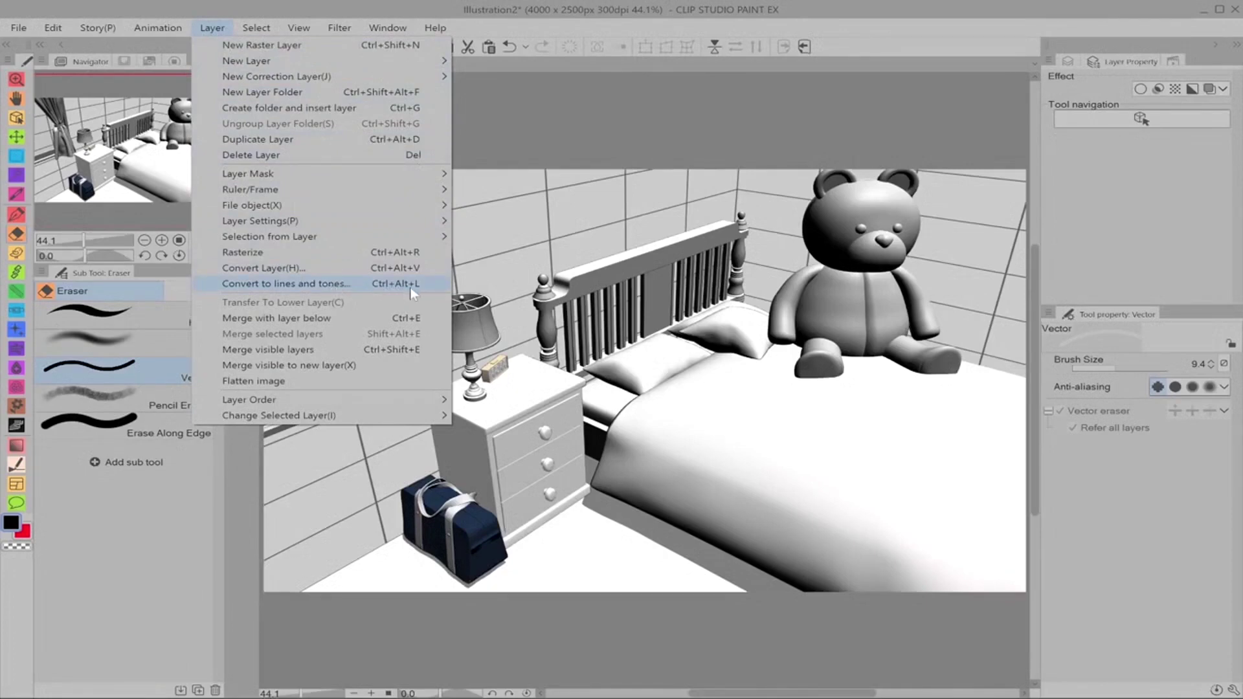
key("Escape")
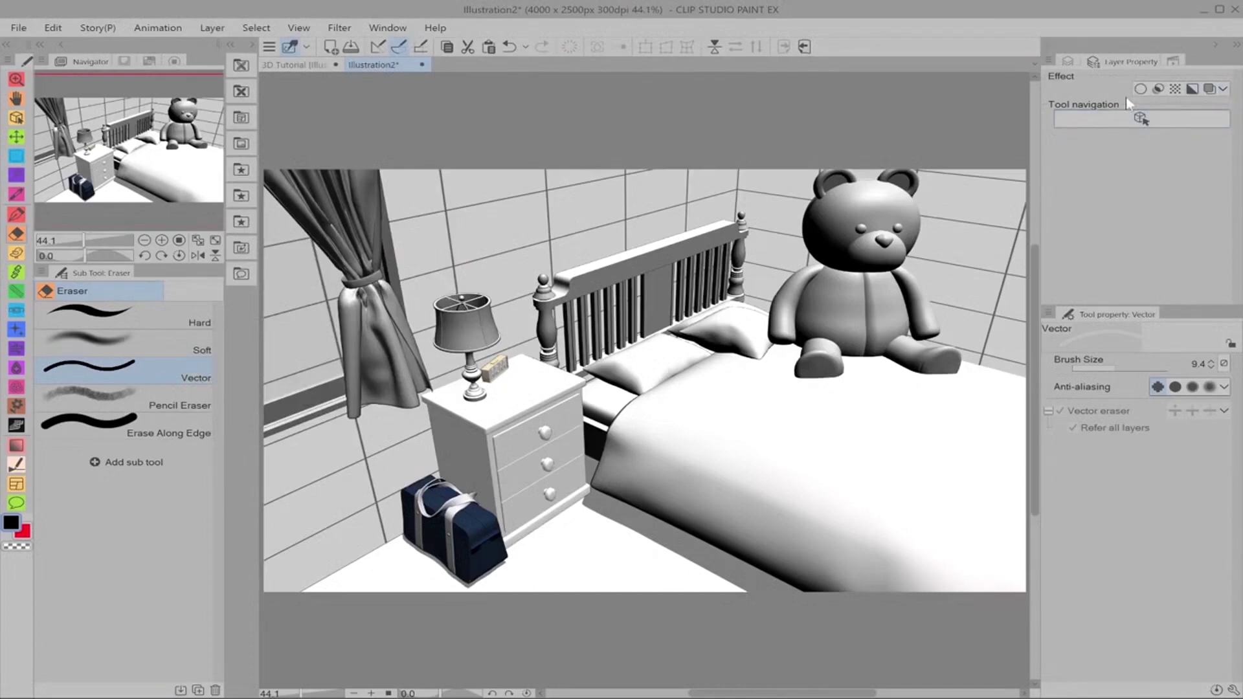
- Turn on Extract line for the bedroom model layer, review the line art, then turn it off
left_click(1159, 91)
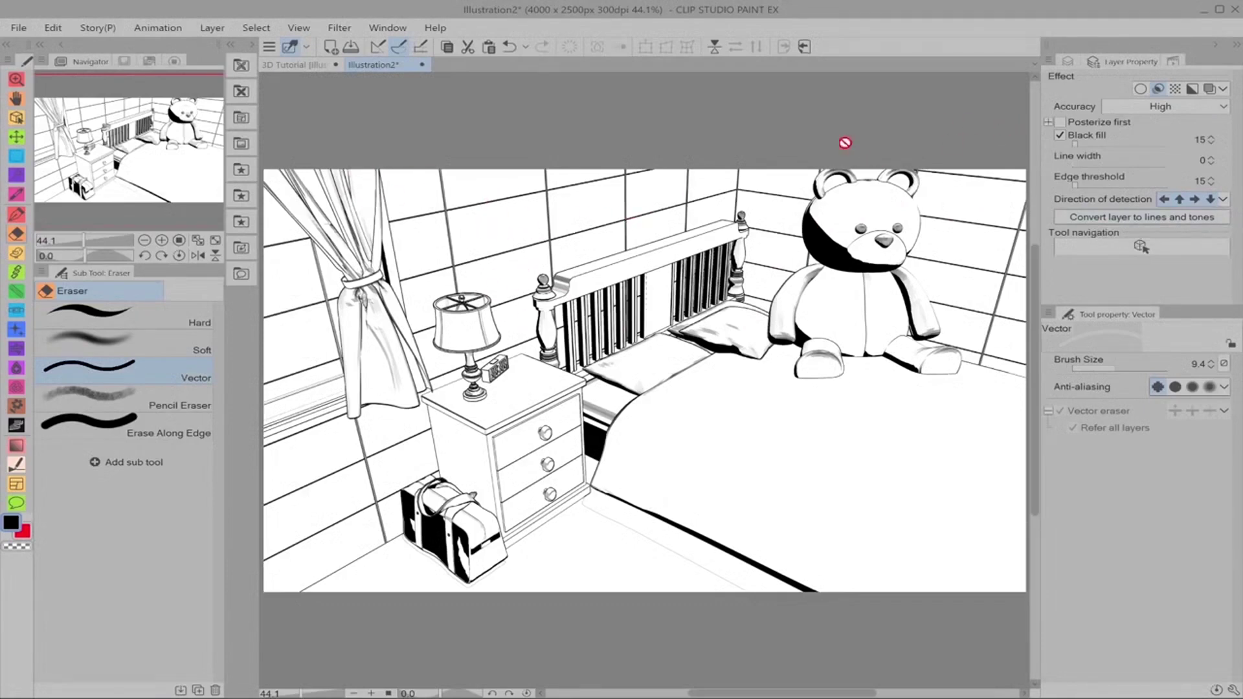
left_click(1156, 90)
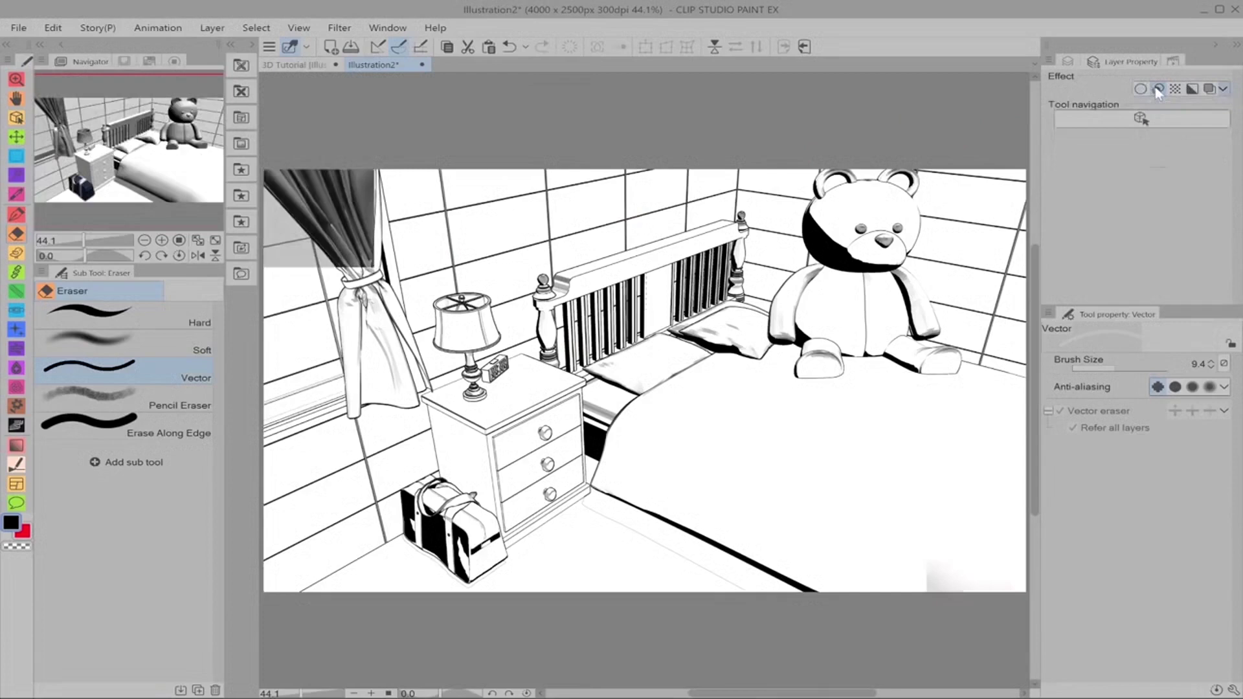
- With the Object tool, turn off Show wireframe on the east wall and select the south wall
left_click(1075, 60)
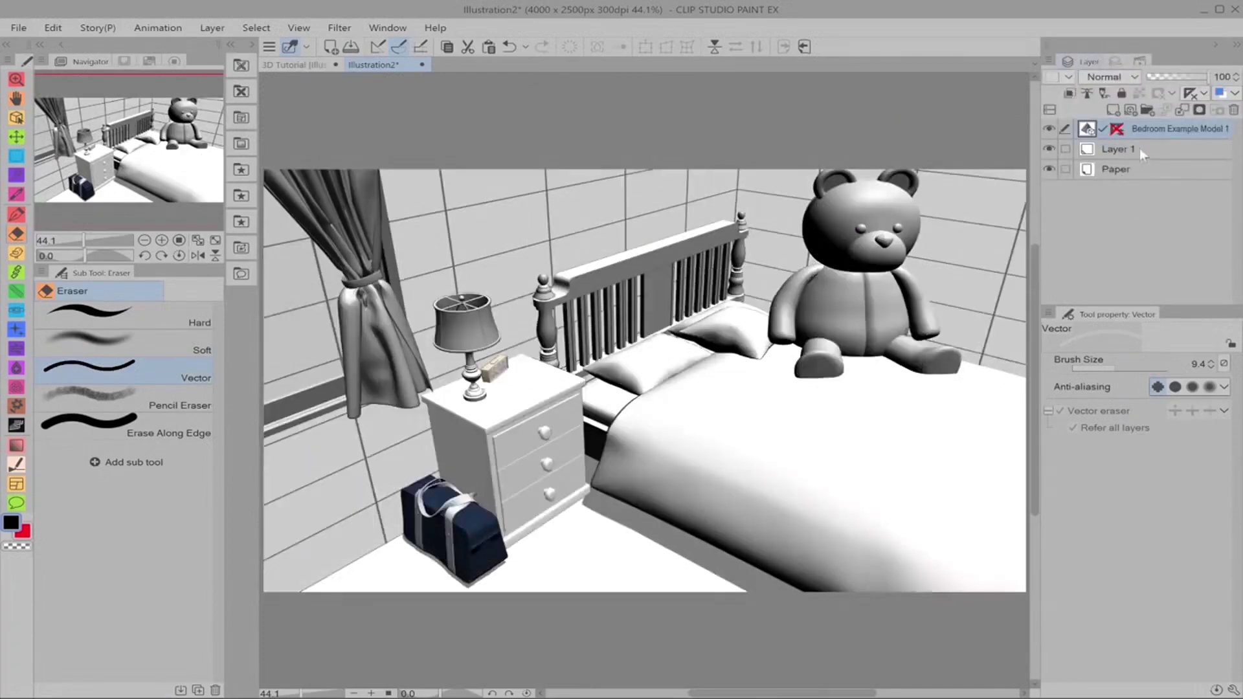
left_click(17, 118)
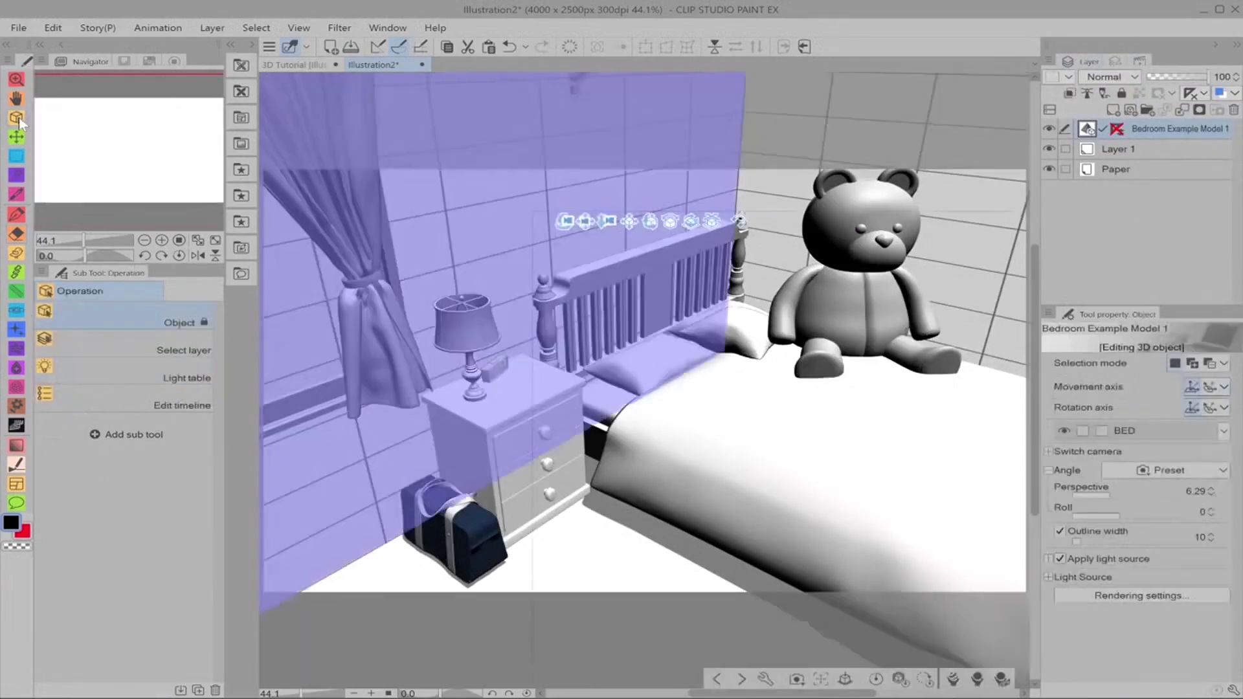
left_click(454, 224)
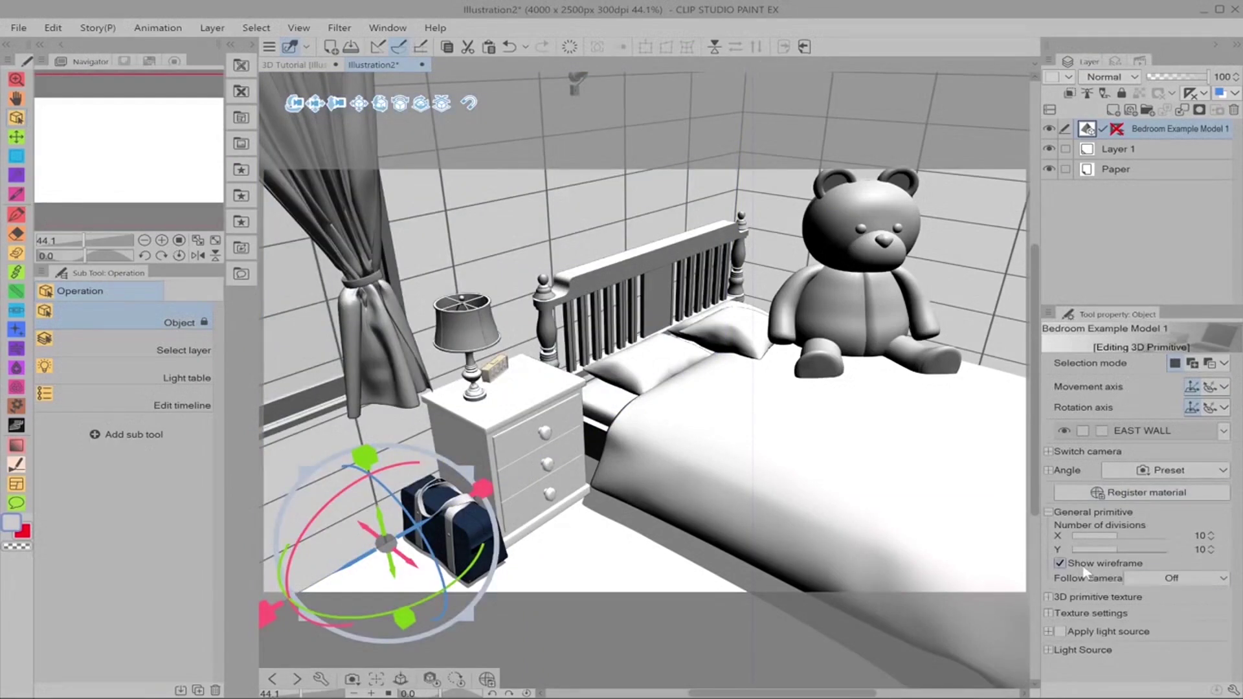
left_click(1060, 563)
left_click(975, 285)
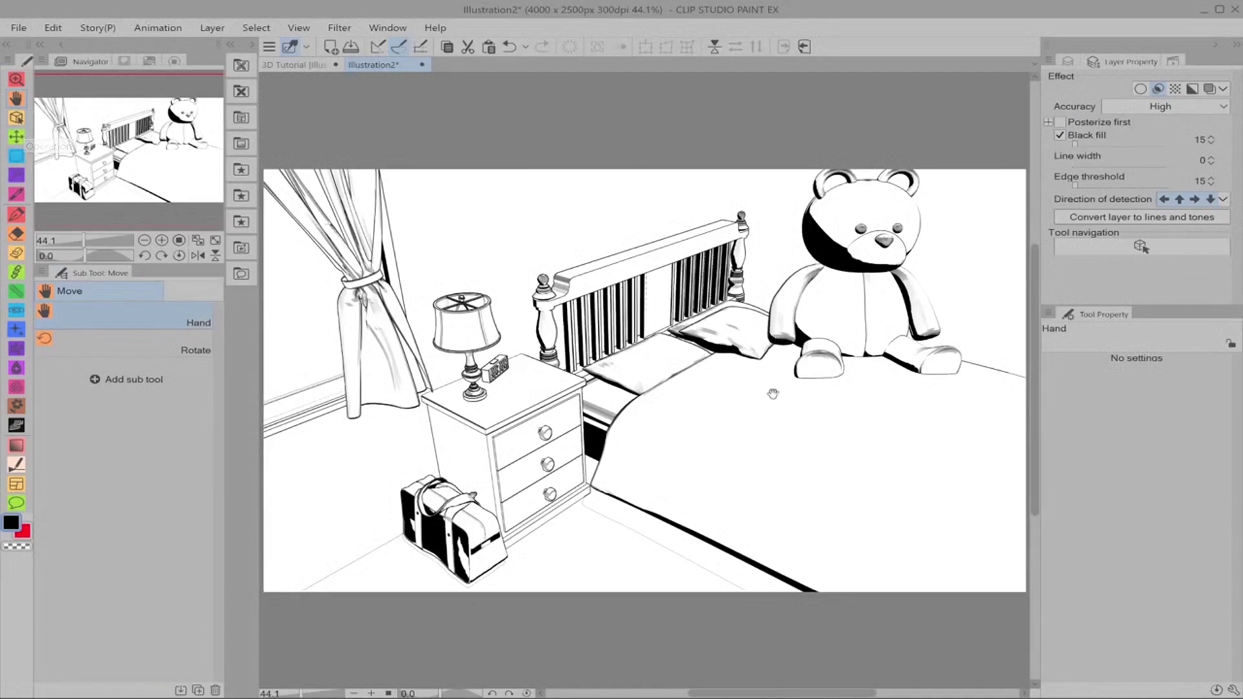
- Open Convert layer to lines and tones, move the dialog lower, and turn on Preview
left_click(1048, 122)
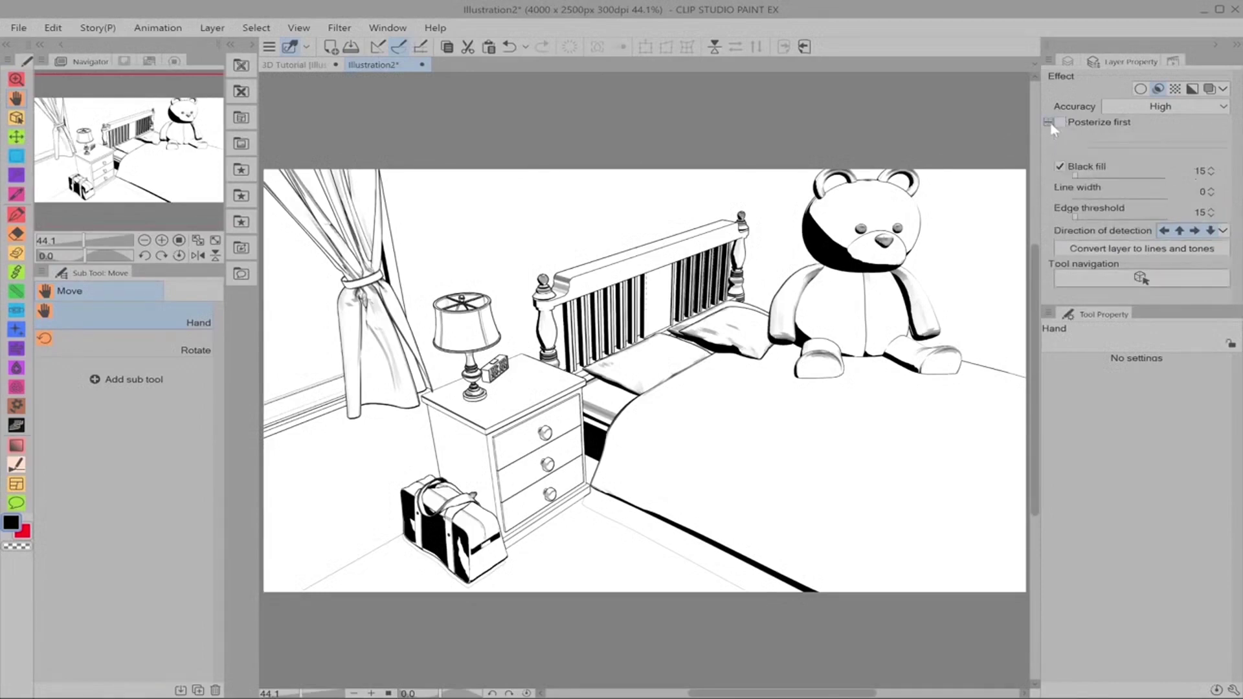
left_click(1048, 121)
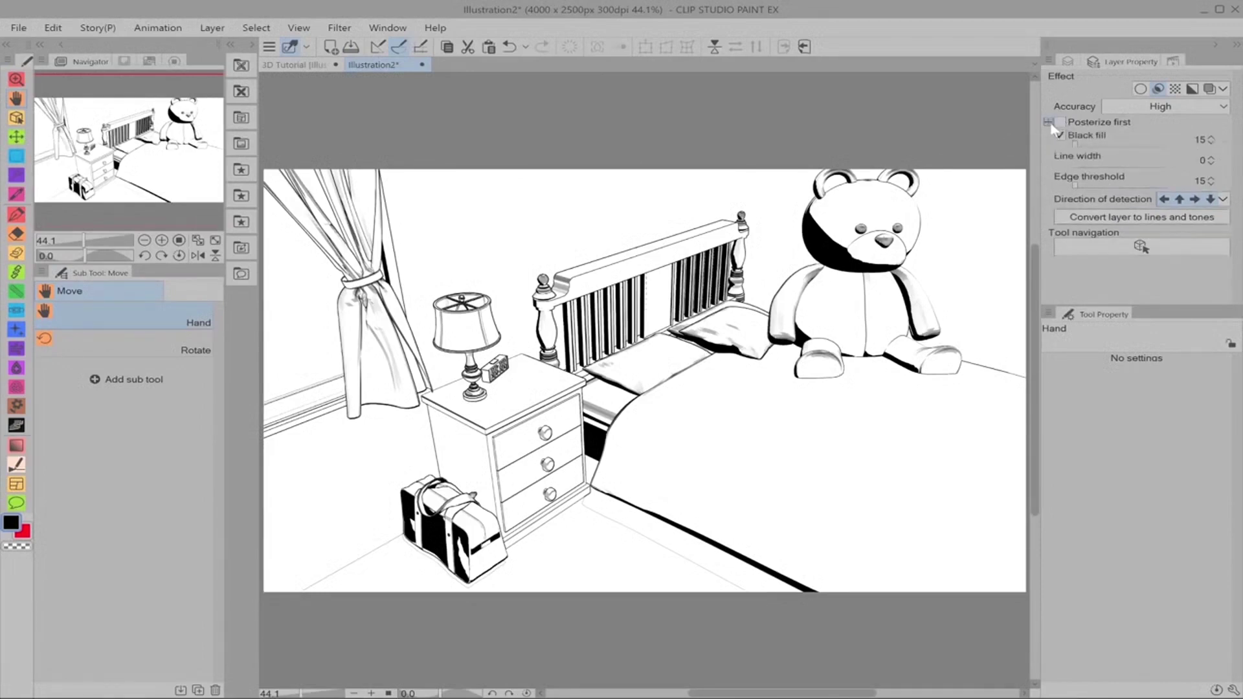
left_click(1114, 224)
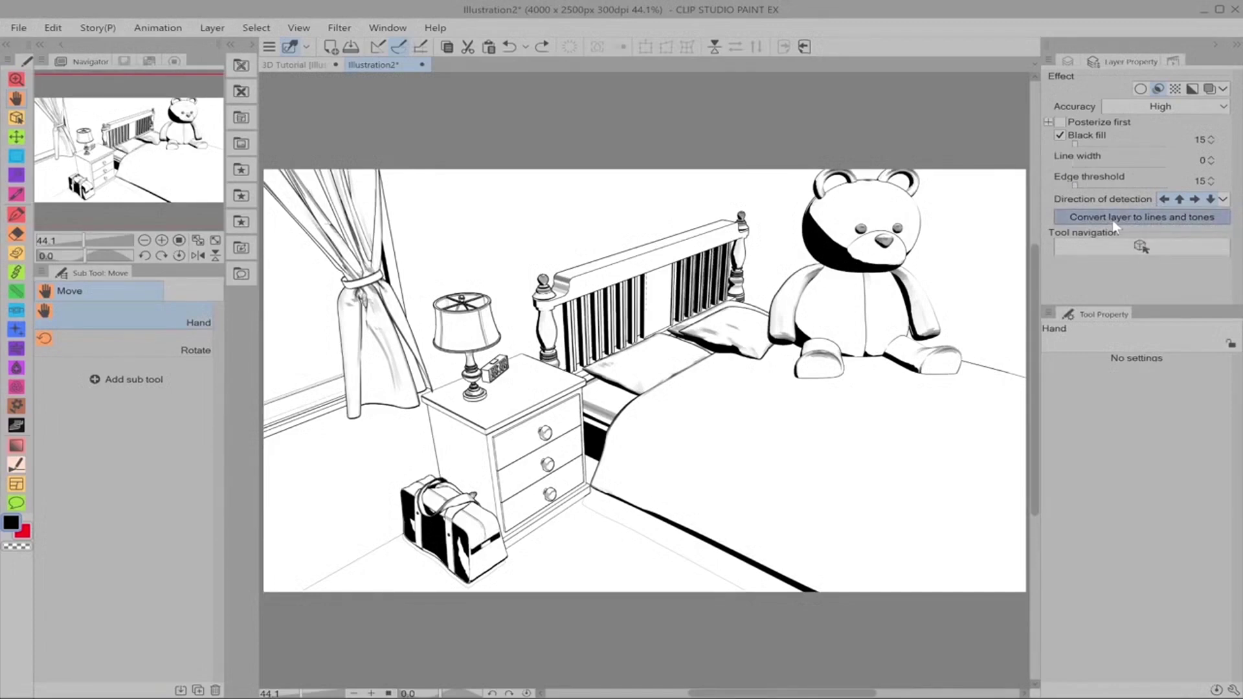
left_click_drag(294, 40, 429, 193)
left_click(539, 266)
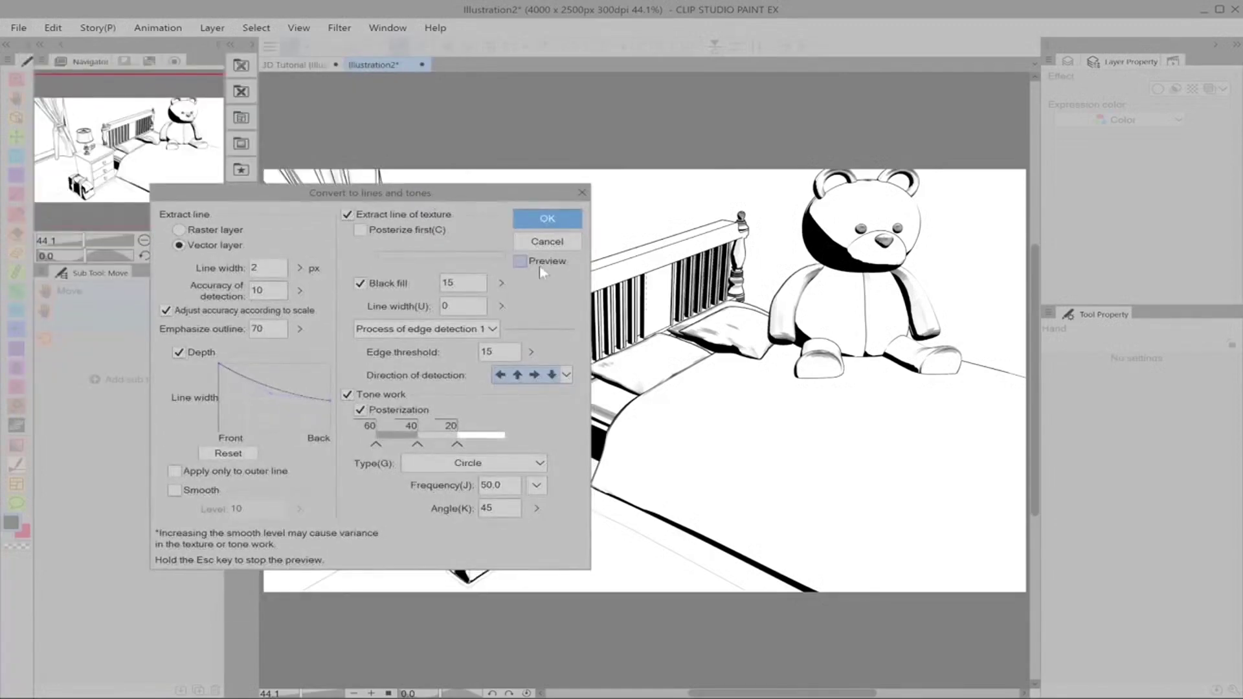